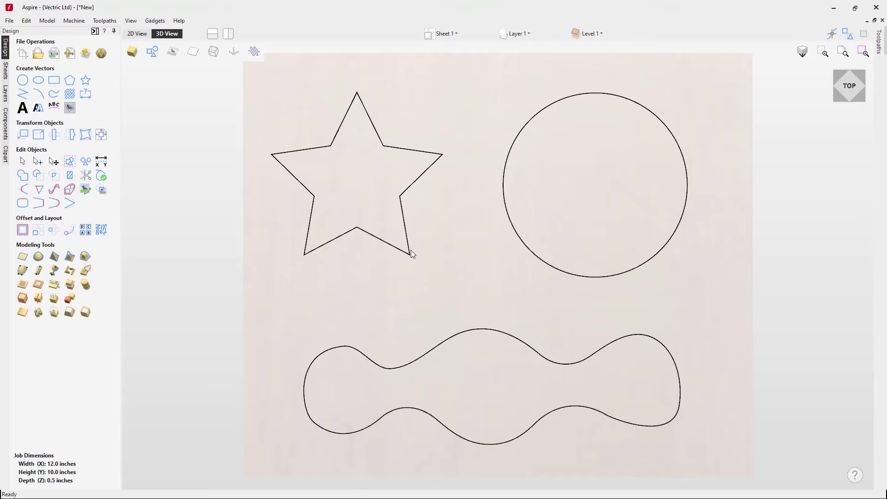
Create a flat plane component from the star vector with a base height of 0.25 inches
click(400, 197)
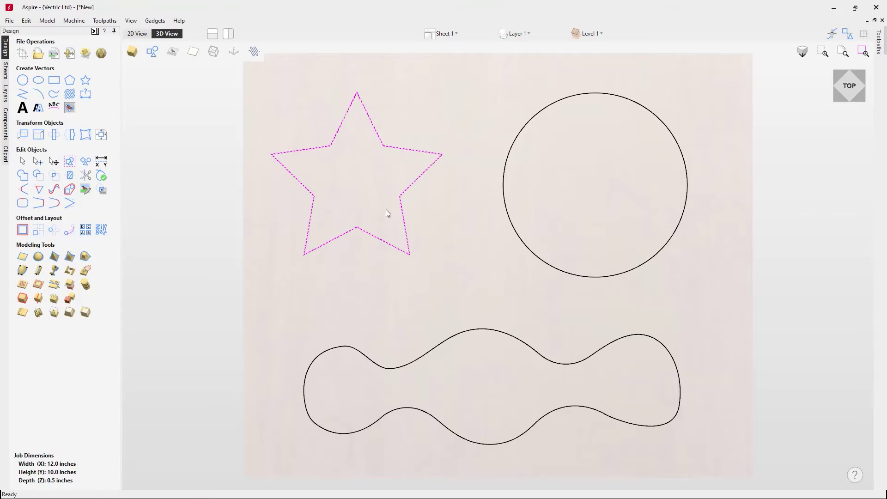
click(23, 257)
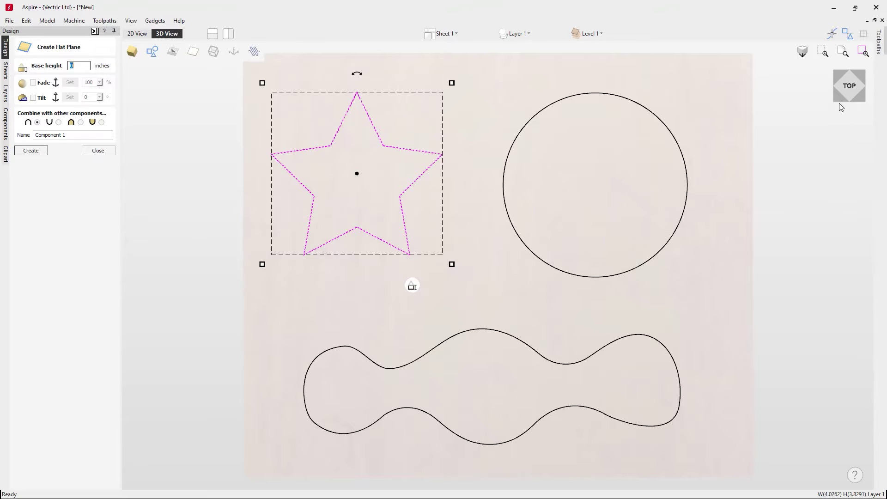
drag(841, 107, 799, 257)
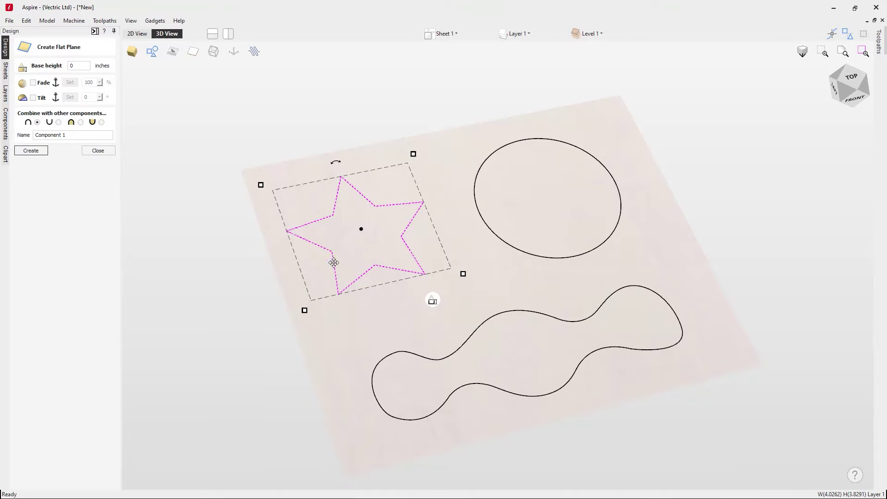
mouse_move(433, 302)
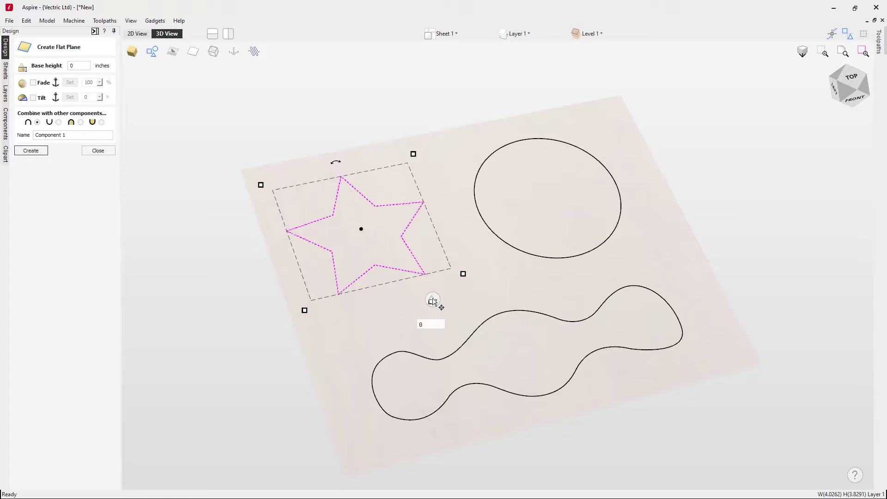
mouse_move(432, 300)
mouse_down()
mouse_move(430, 263)
mouse_move(428, 292)
mouse_up()
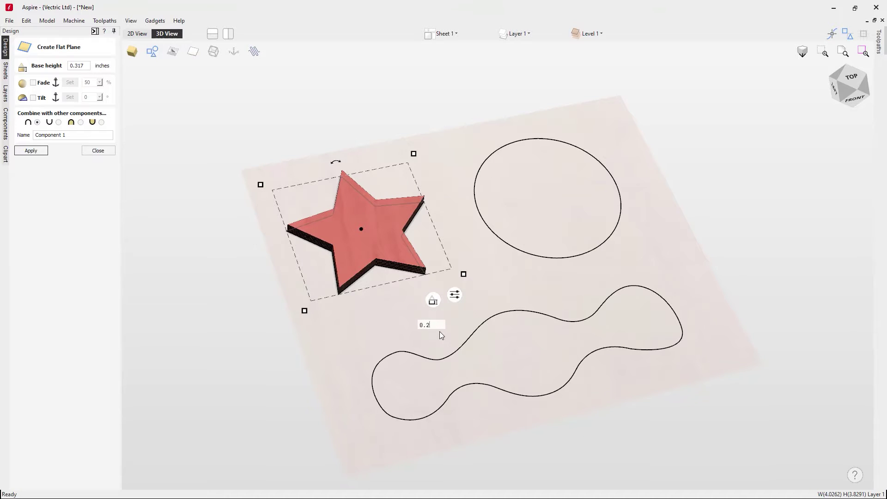
key(Return)
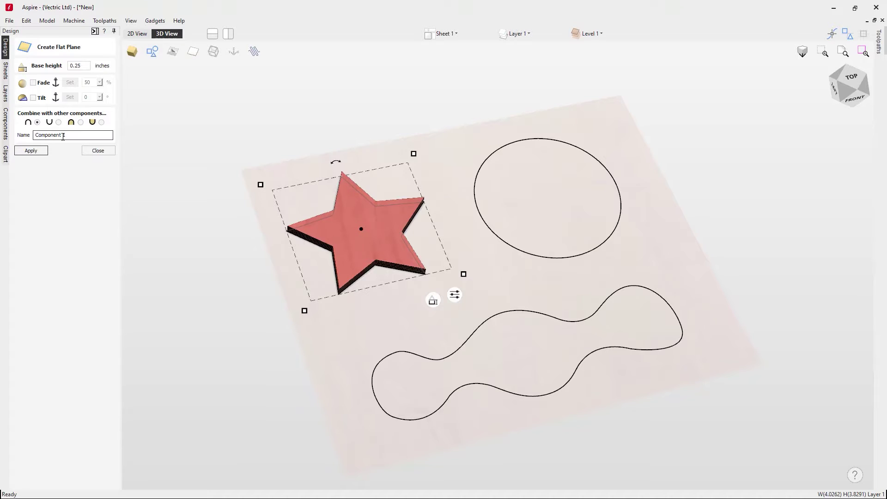
Name the flat plane component Star, apply it and finish the flat plane
drag(65, 135, 21, 136)
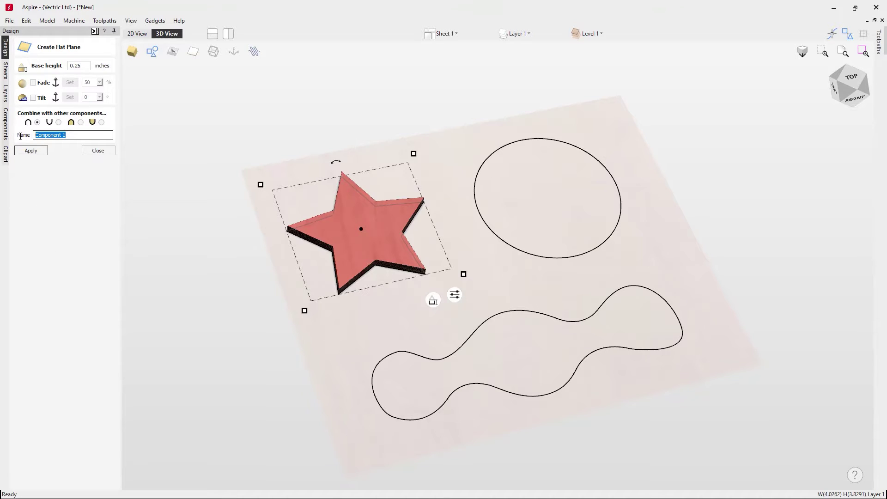
text(Star)
click(44, 151)
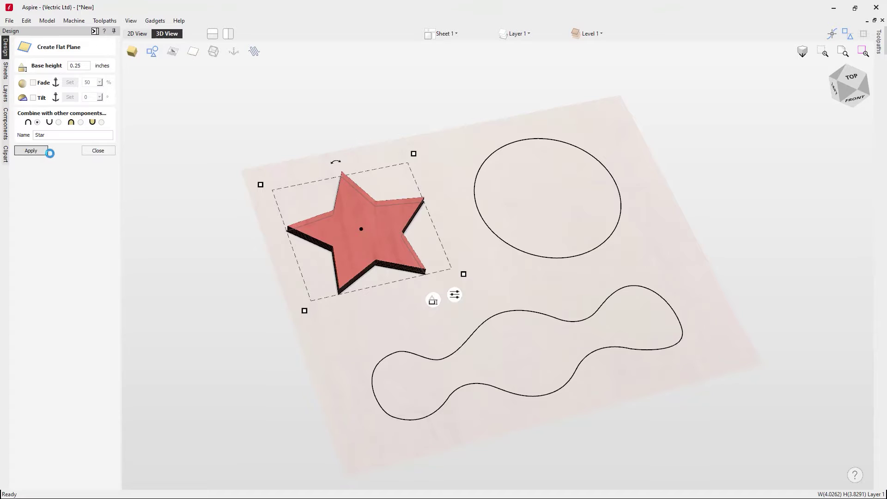
click(98, 151)
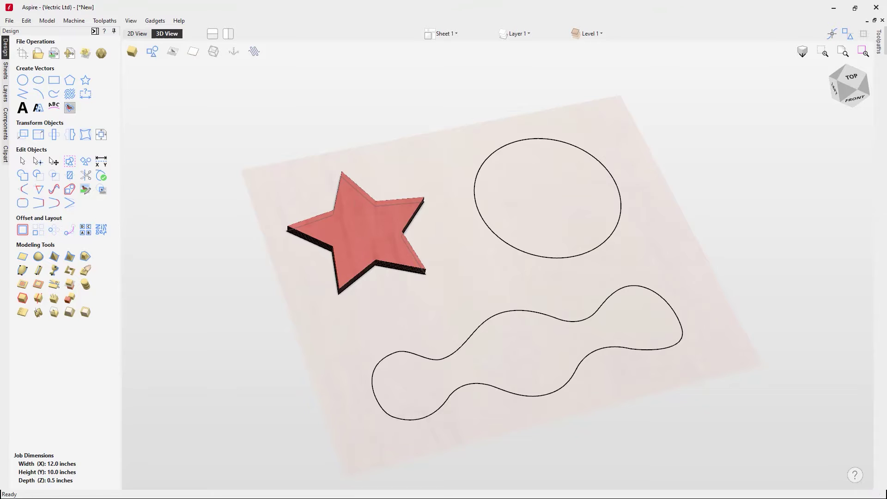
Hide the Star component from the component tree and show it again
click(7, 122)
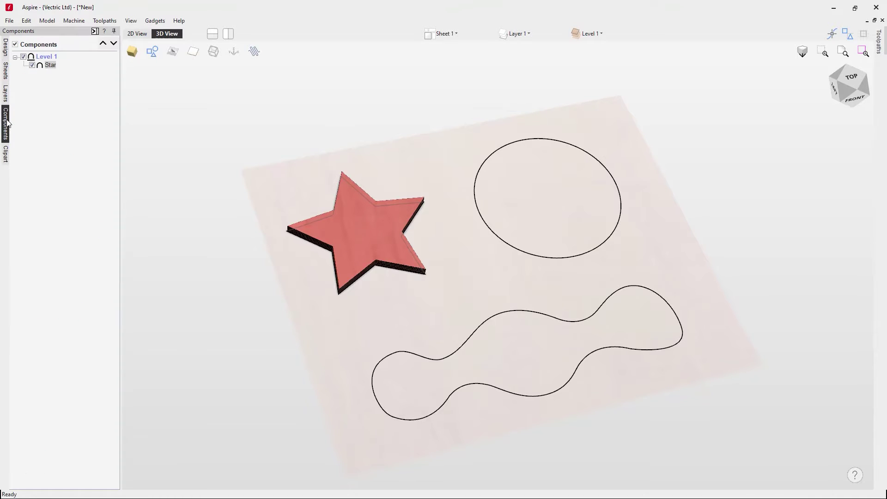
click(33, 65)
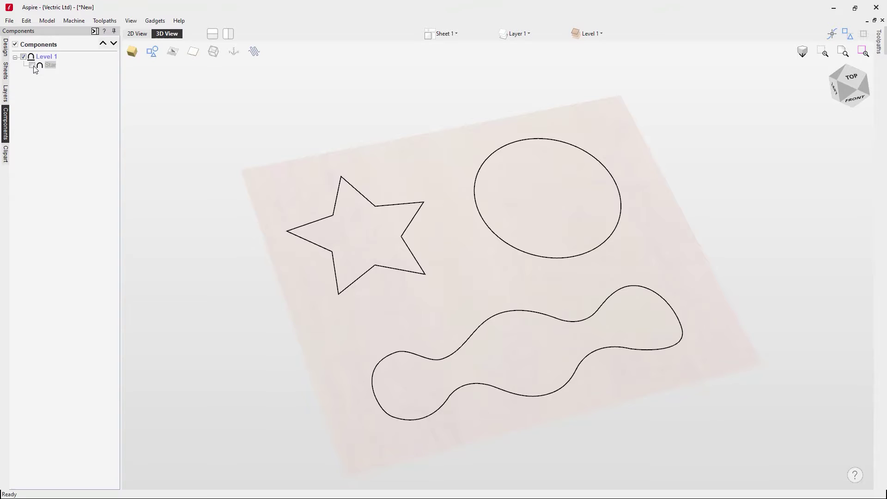
click(33, 65)
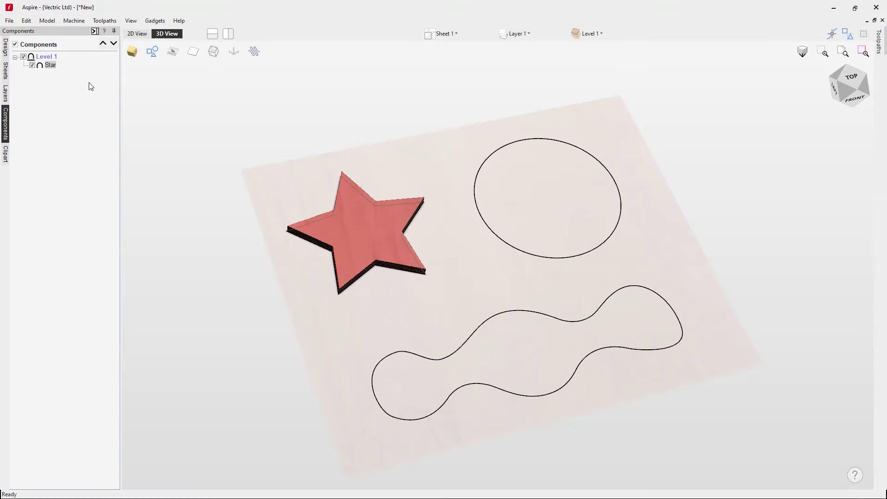
Move, rotate and enlarge the Star component to about 5.8 by 6.1 inches, placing it over the original star vector
click(356, 232)
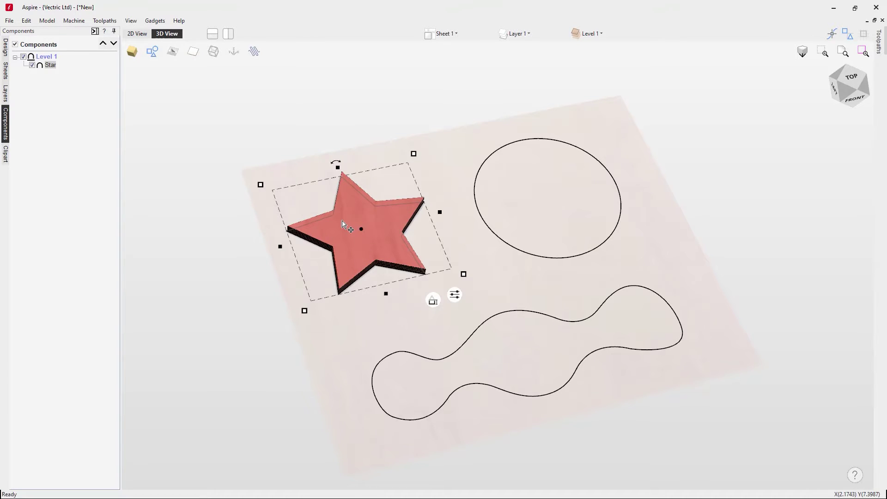
mouse_move(349, 226)
mouse_down()
mouse_move(491, 203)
mouse_move(455, 316)
mouse_move(478, 295)
mouse_up()
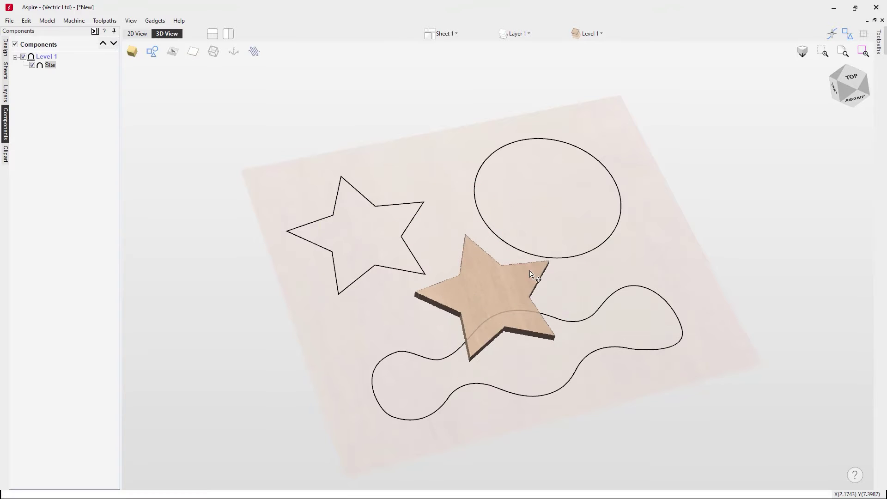
drag(457, 223, 642, 206)
click(550, 269)
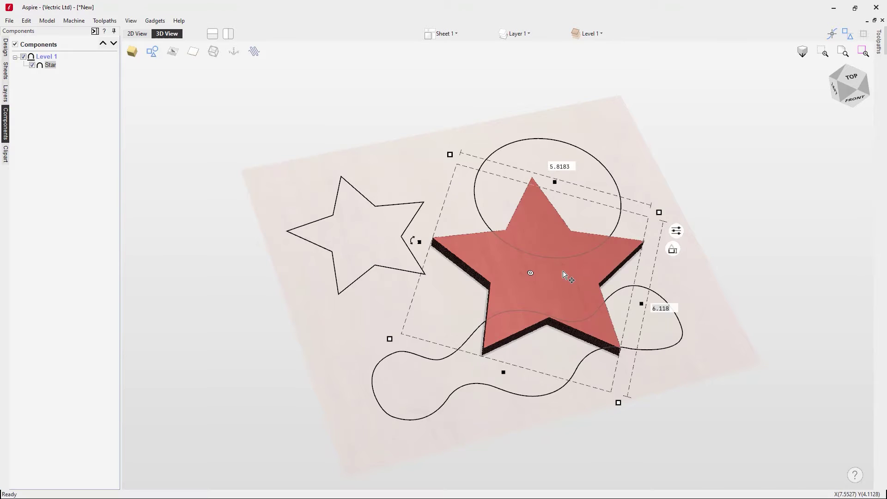
drag(543, 279, 427, 259)
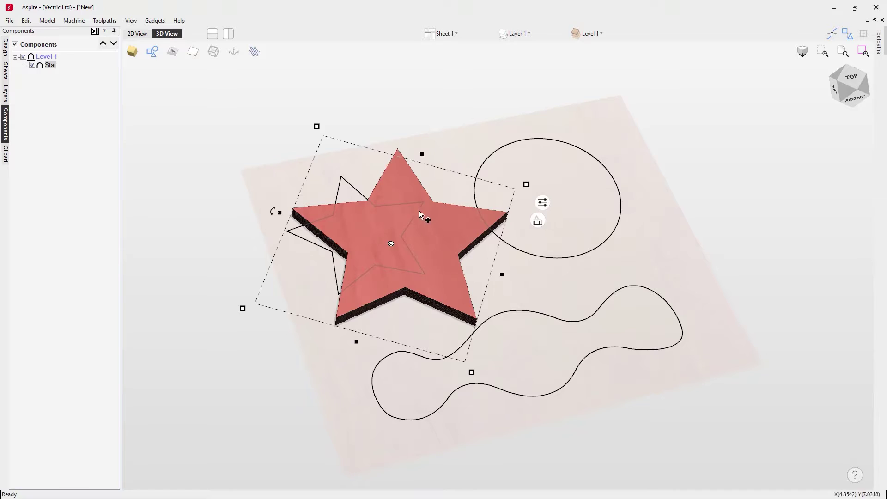
Set the enlarged Star component's height to 0.375 inches
mouse_move(539, 221)
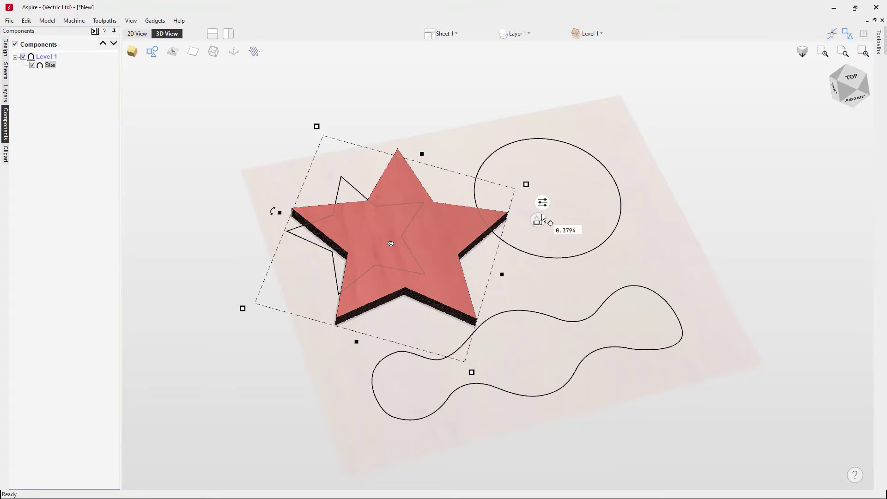
drag(539, 222, 589, 237)
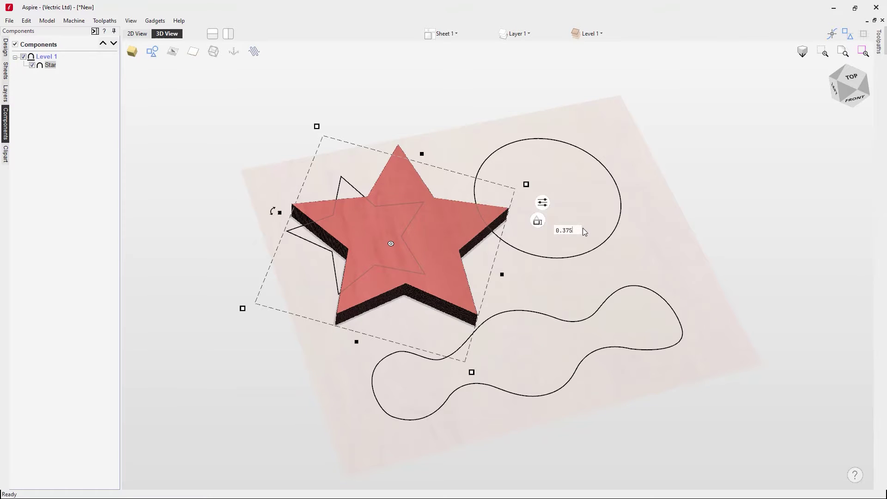
key(Return)
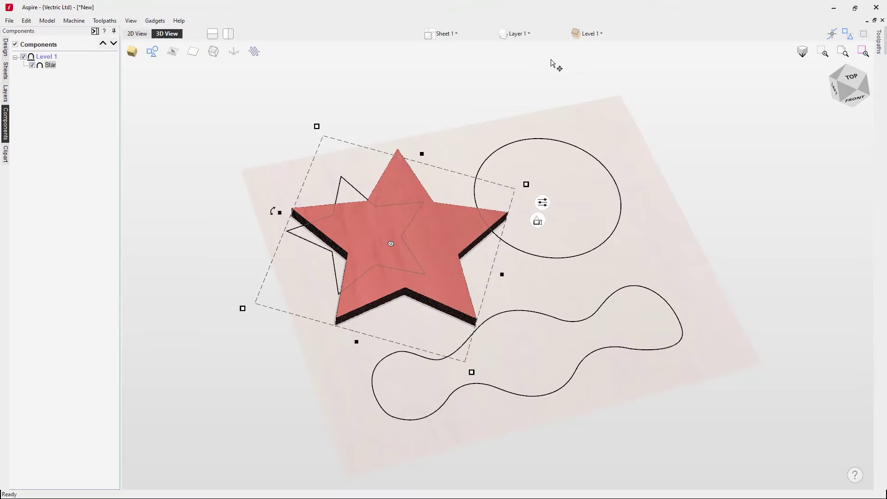
Create a flat plane from the circle vector about 0.894 inches high, merging it with the overlapping star
click(544, 143)
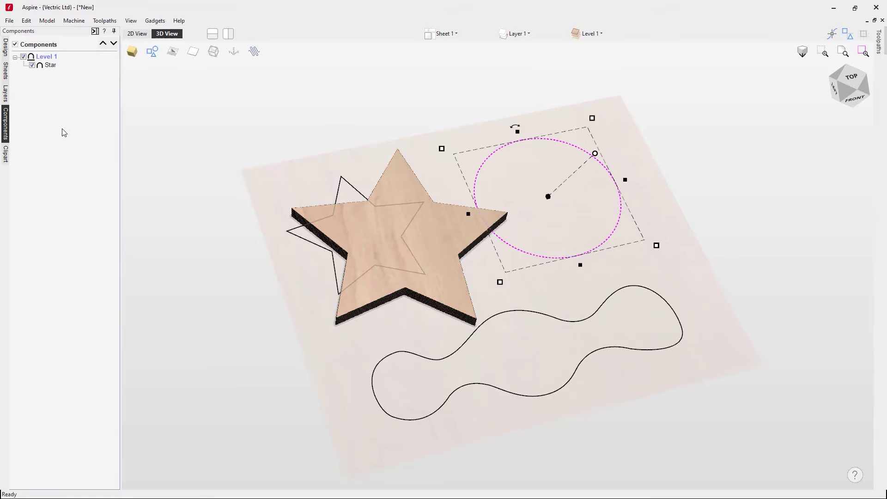
click(6, 47)
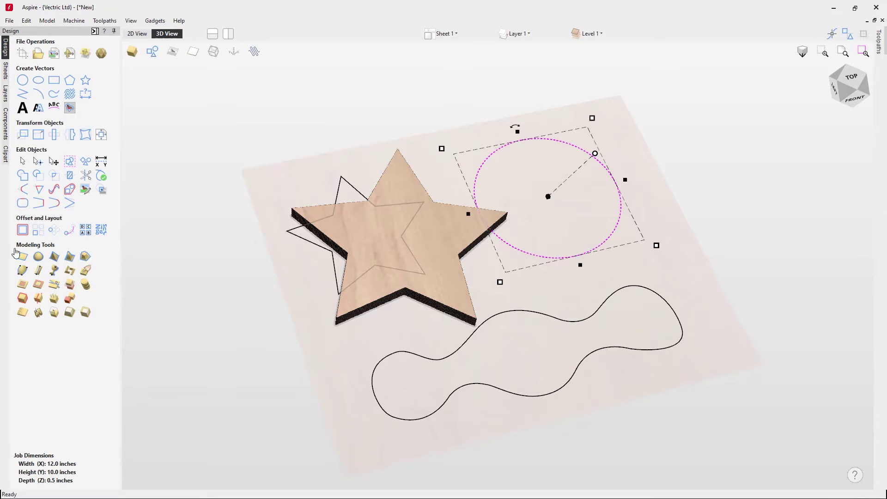
click(22, 257)
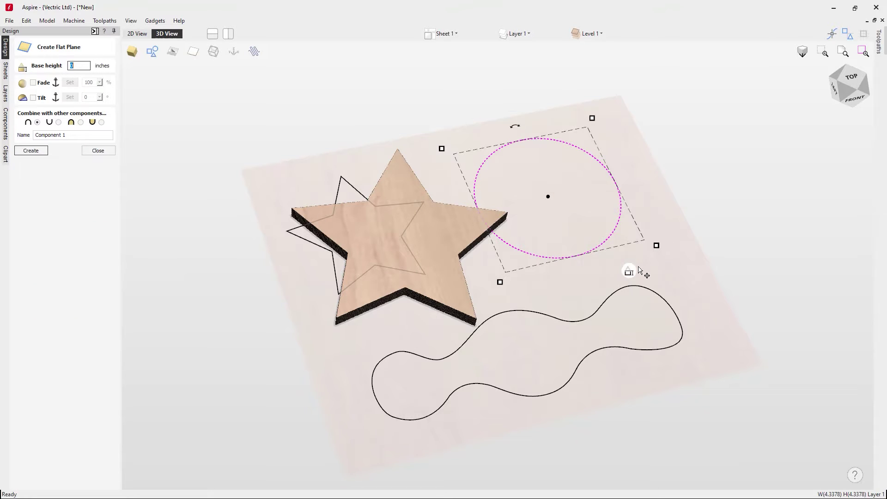
mouse_move(635, 275)
drag(634, 275, 632, 253)
click(509, 206)
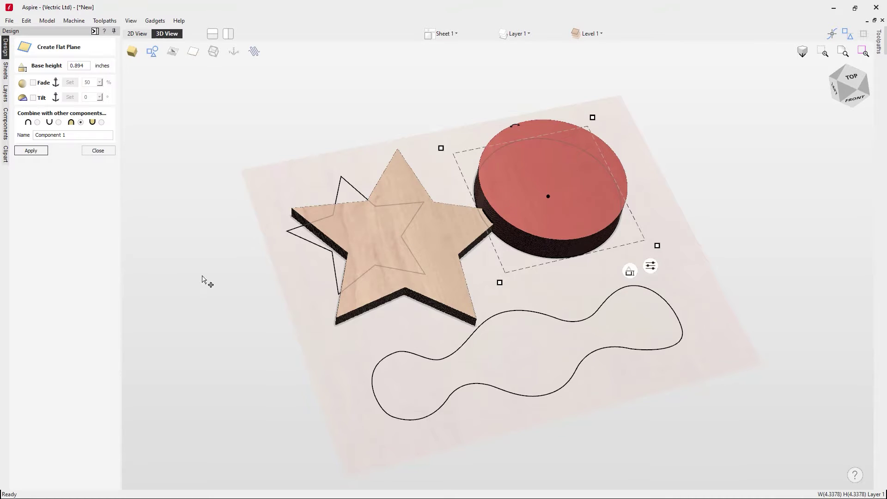
Lower the circular plane's base height to about 0.248 inches
click(637, 283)
drag(635, 286, 631, 283)
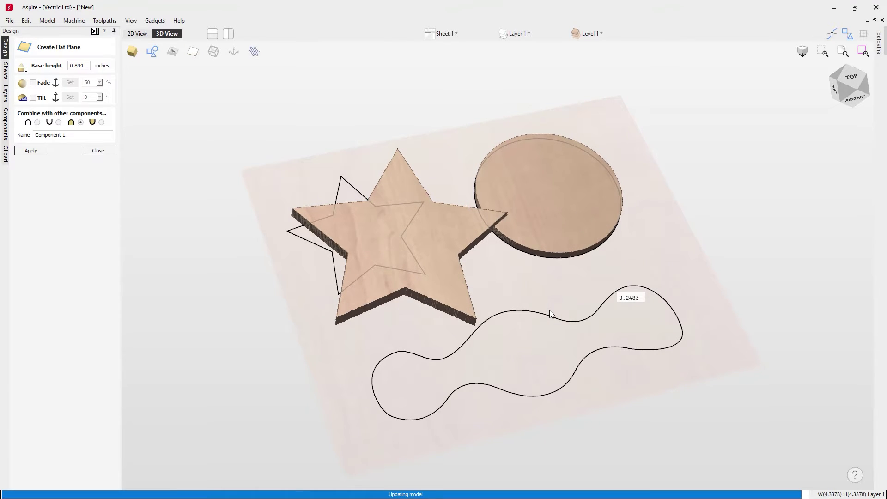
click(502, 221)
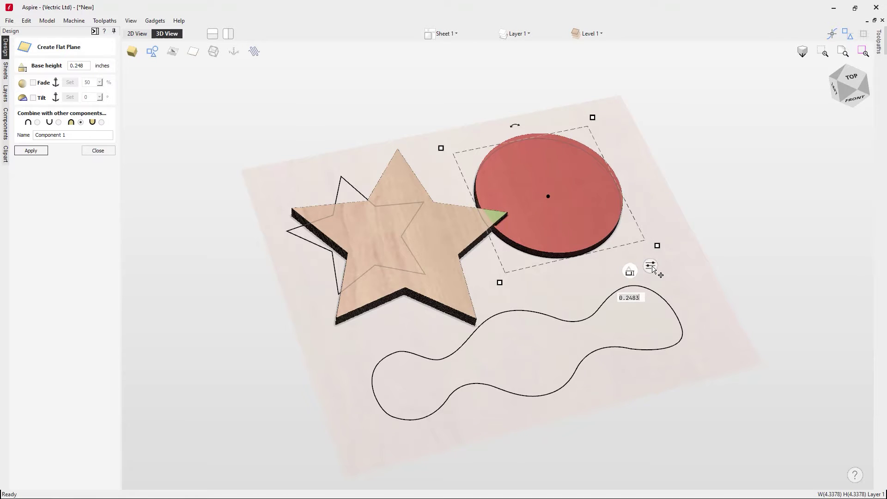
Enable Fade in the circular component's properties and set the fade's anchor and direction points
click(652, 267)
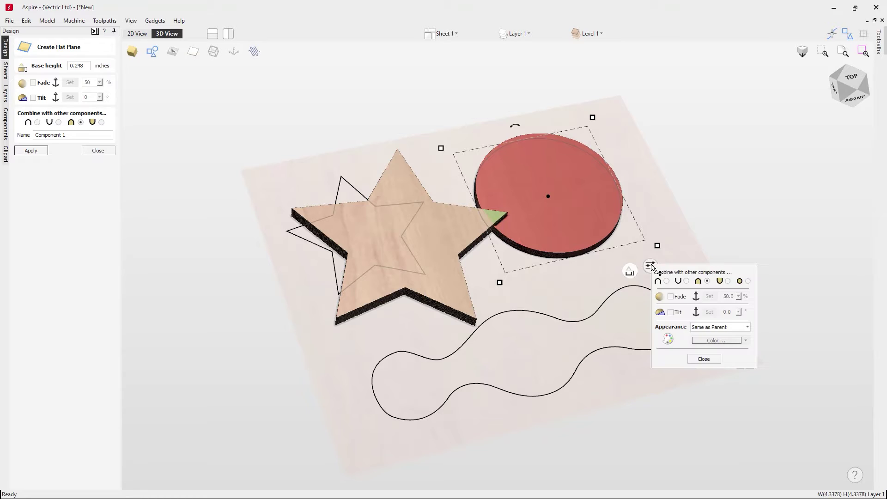
click(671, 297)
click(859, 79)
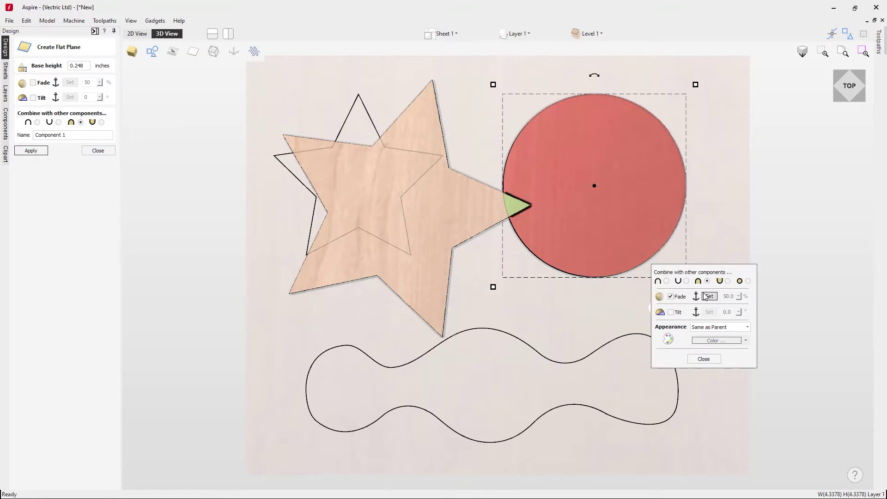
click(707, 296)
click(710, 296)
click(656, 192)
click(700, 187)
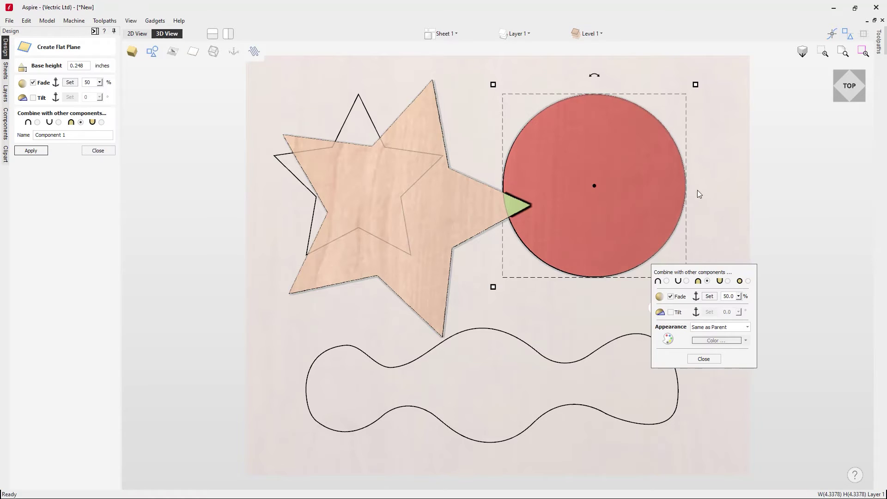
Adjust the circular component's fade strength to 71% while viewing it from the front
click(838, 95)
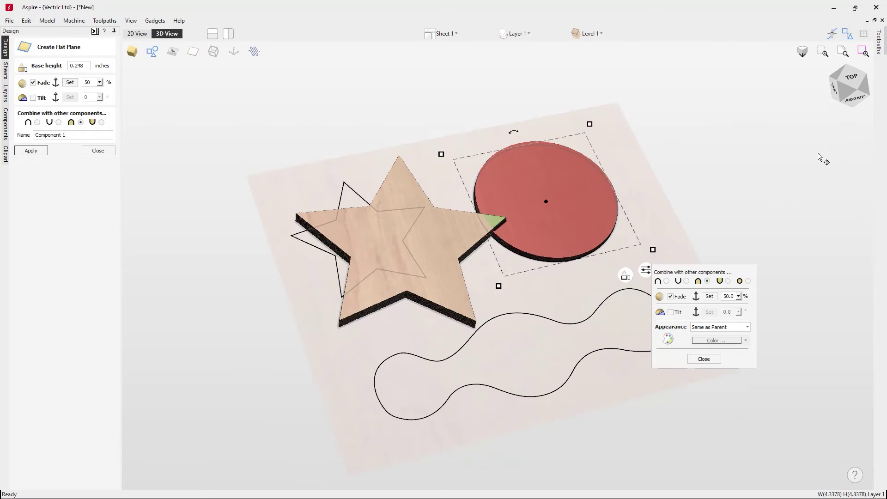
drag(606, 348, 507, 251)
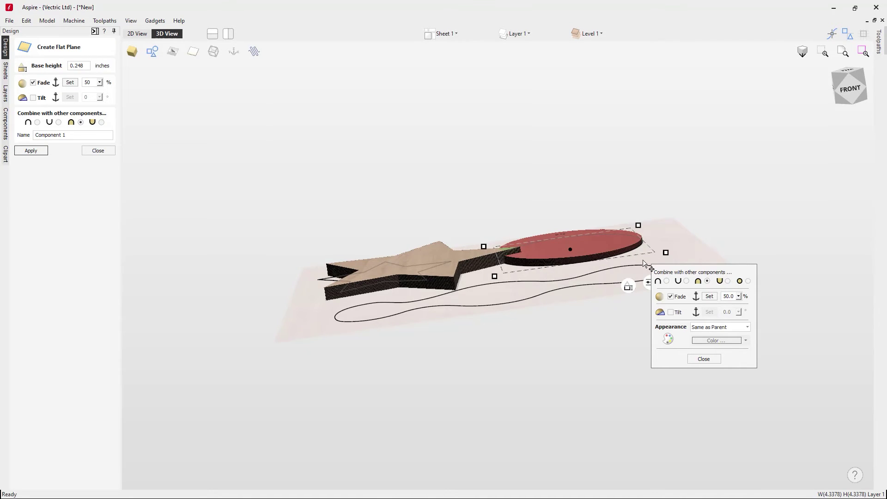
drag(645, 264, 525, 326)
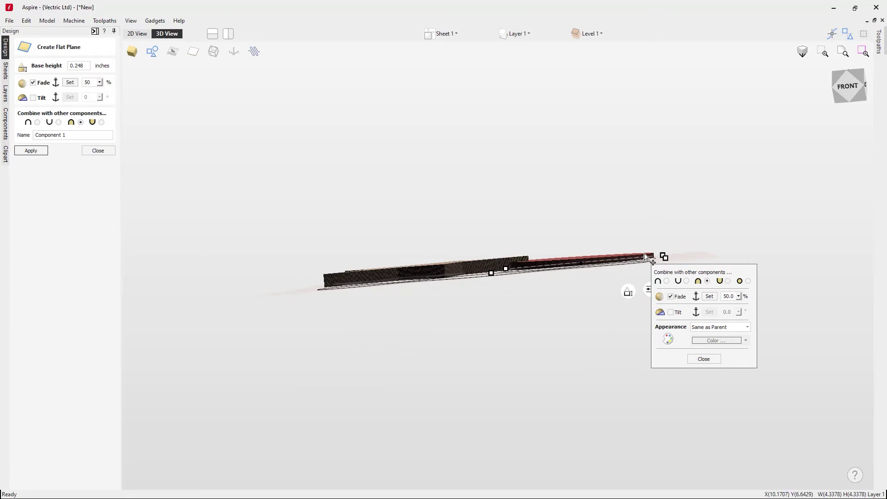
drag(609, 282, 626, 300)
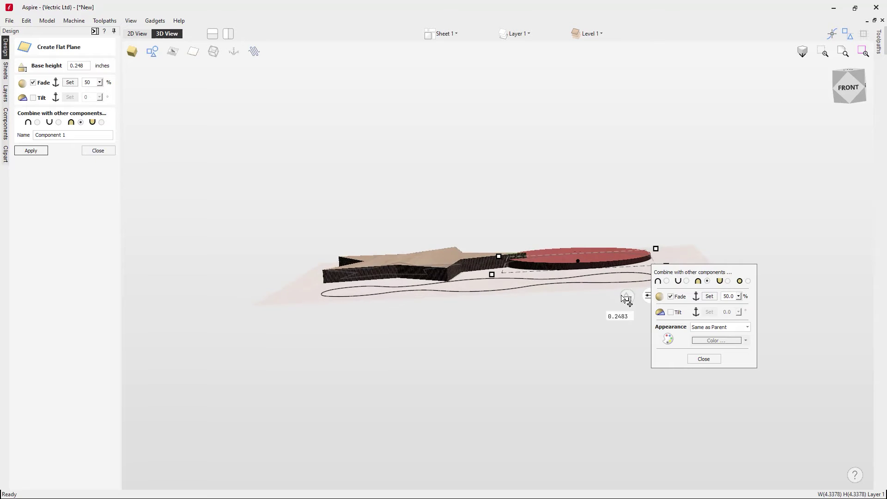
click(740, 299)
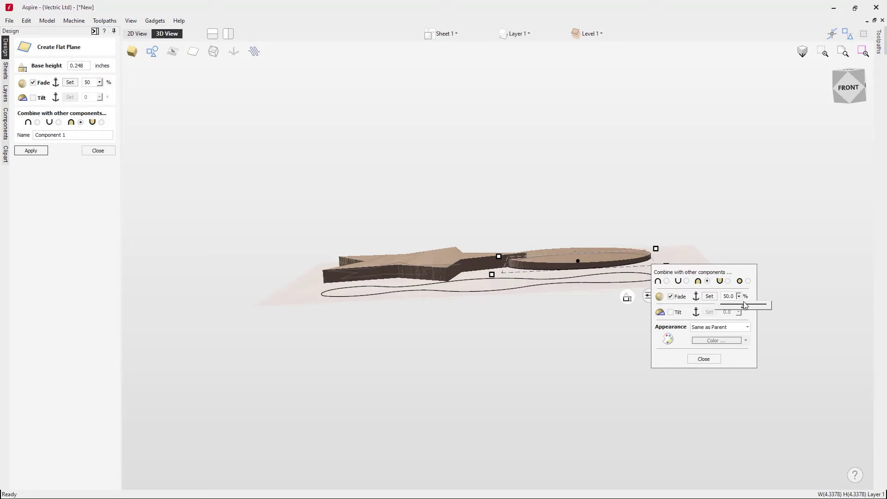
drag(745, 308, 762, 308)
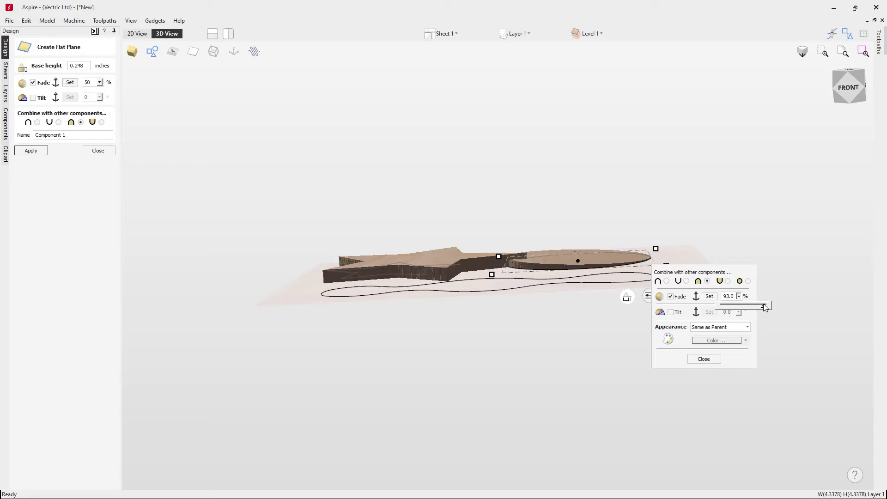
drag(765, 309, 751, 308)
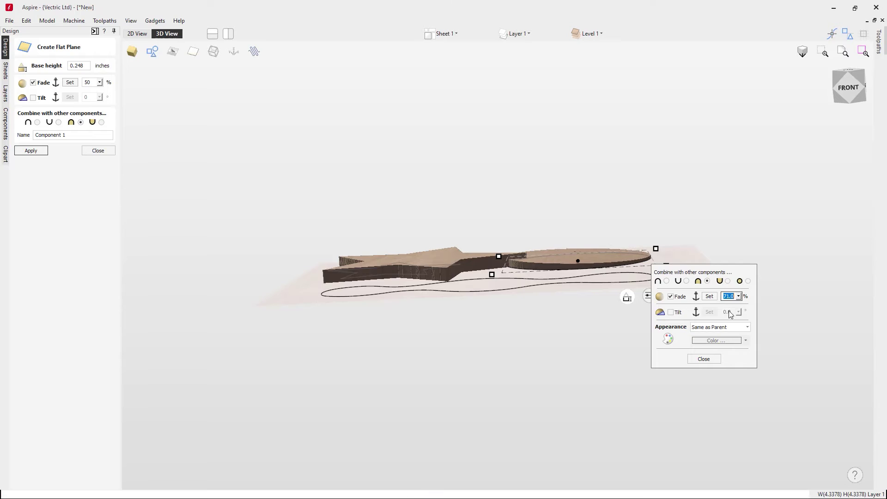
Disable the circular component's fade, enable Tilt, and set the tilt anchor and direction horizontally across the circle
click(671, 296)
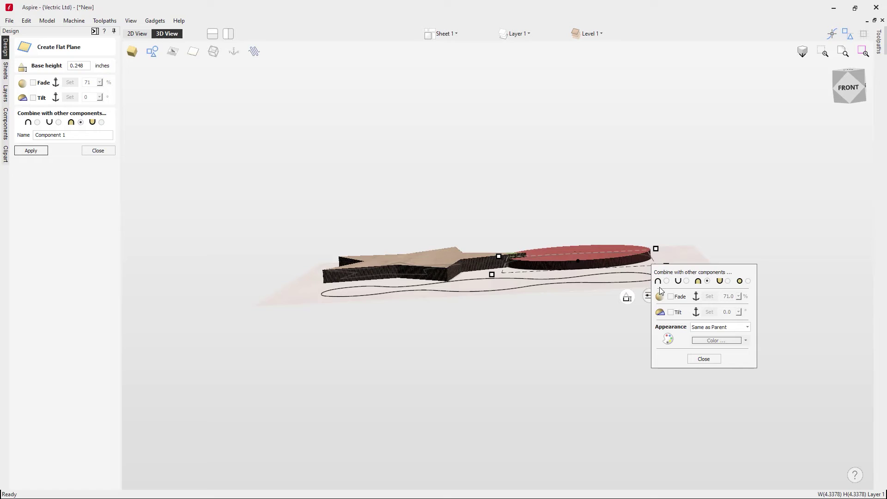
click(671, 313)
click(849, 72)
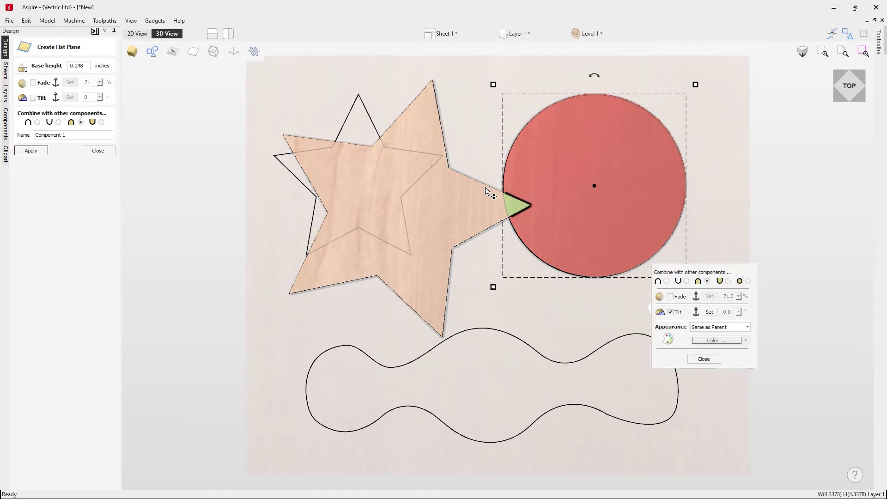
click(710, 312)
click(703, 186)
click(707, 191)
drag(844, 98, 844, 84)
click(848, 101)
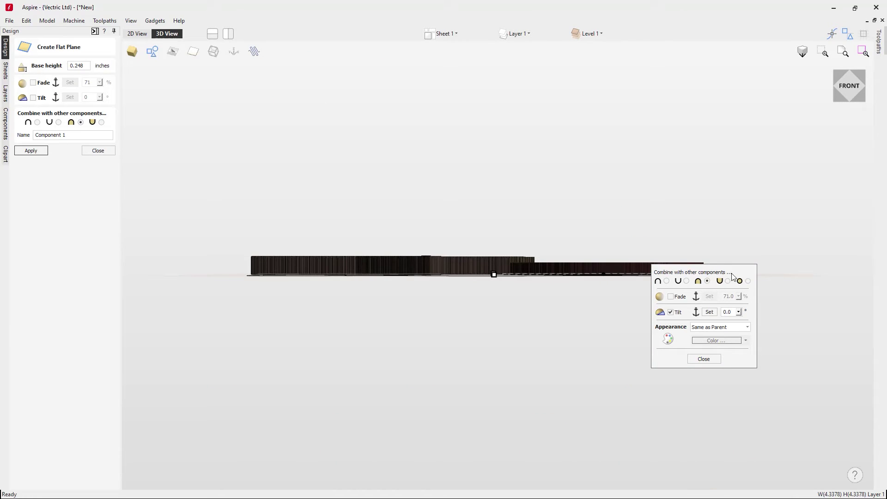
Raise the circular component's tilt angle to 11 degrees, and reduce it to 5 degrees while viewing from the front
drag(732, 277, 811, 322)
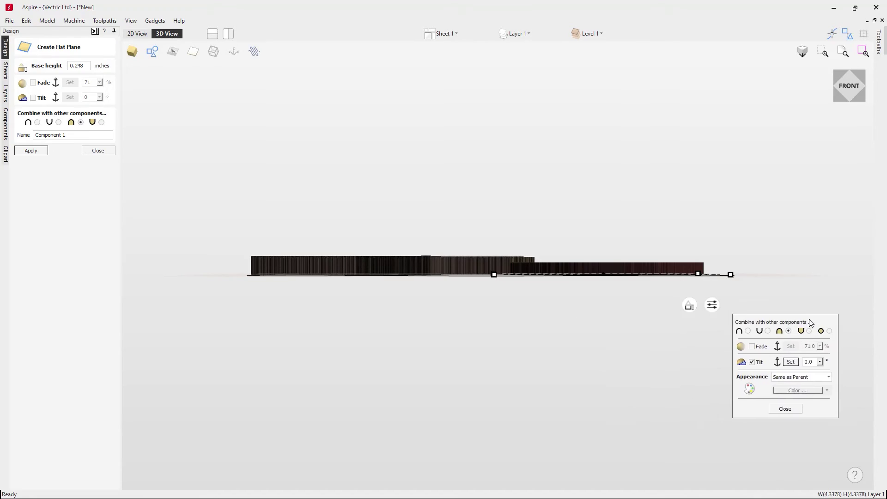
click(820, 363)
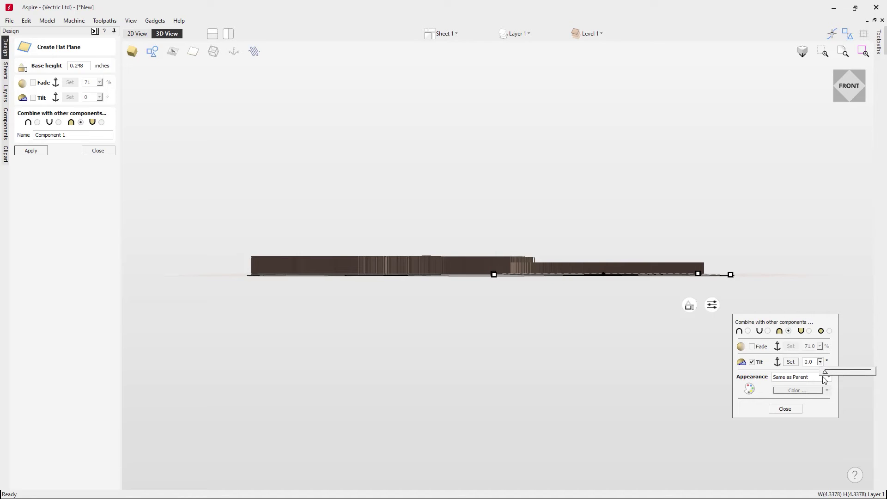
drag(826, 373, 852, 372)
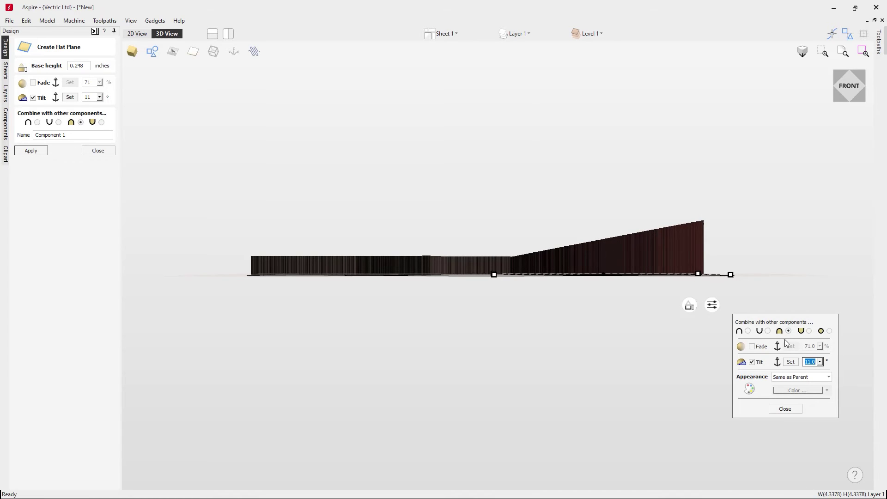
click(817, 362)
key(Return)
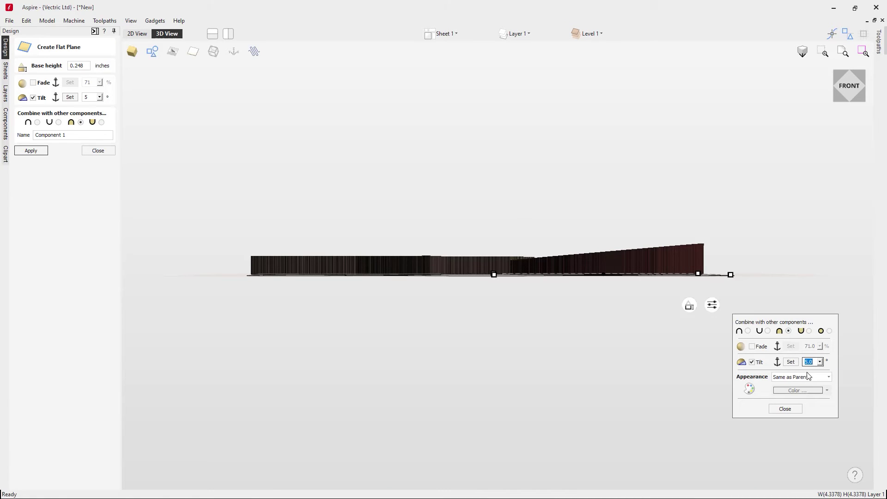
Turn off Tilt for the circular component and return to the top view
click(752, 362)
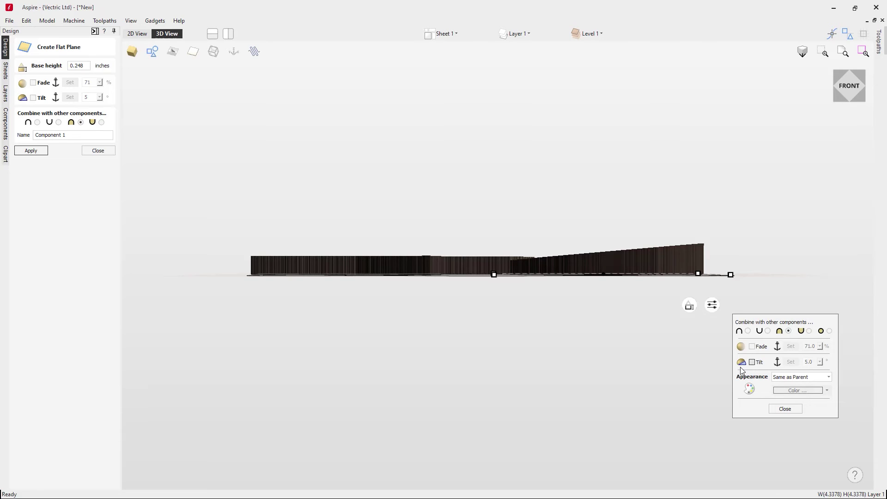
drag(591, 311, 578, 379)
click(852, 71)
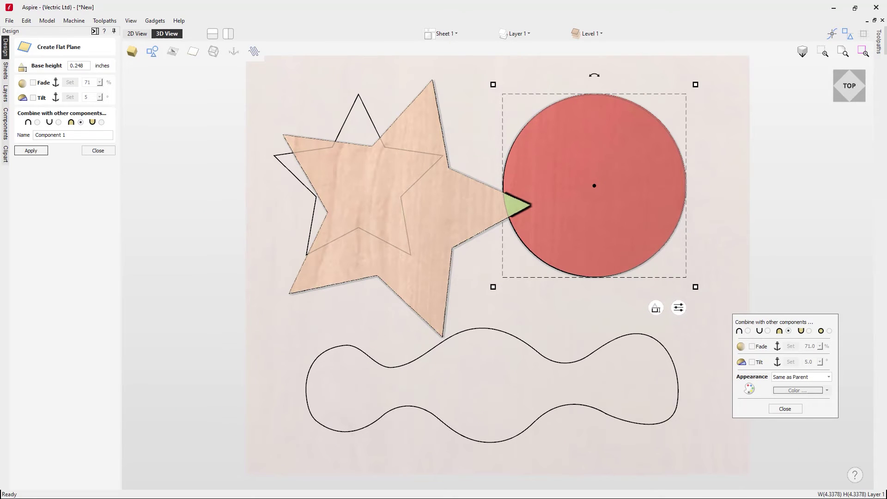
Name the circular component Circle and apply the change
click(50, 135)
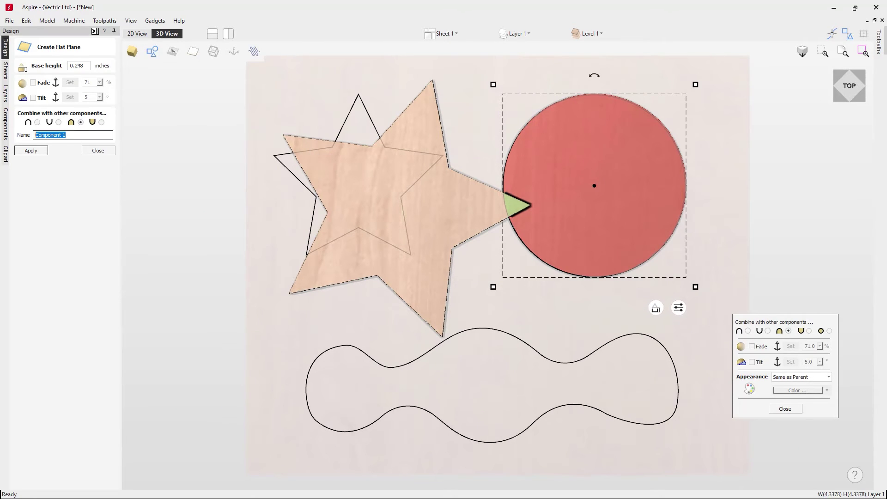
text(Circle)
click(32, 155)
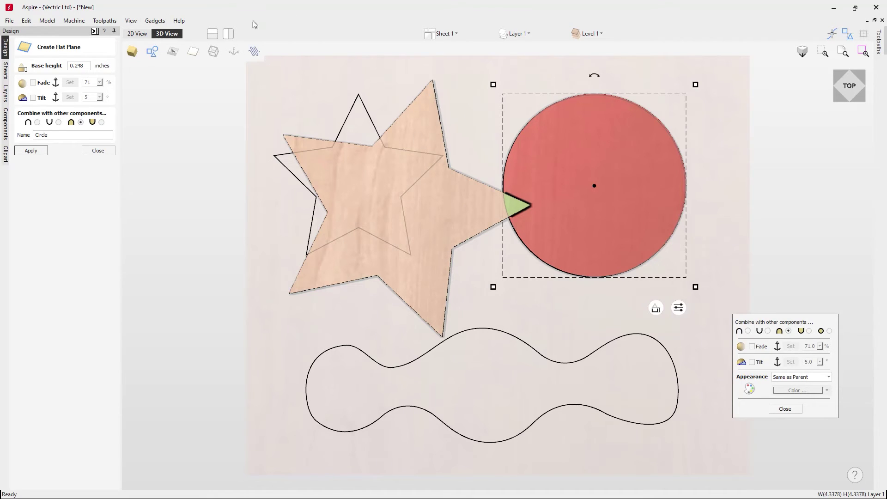
Create a flat plane about 0.219 inches high from the wavy vector and finish the flat plane creation
click(503, 336)
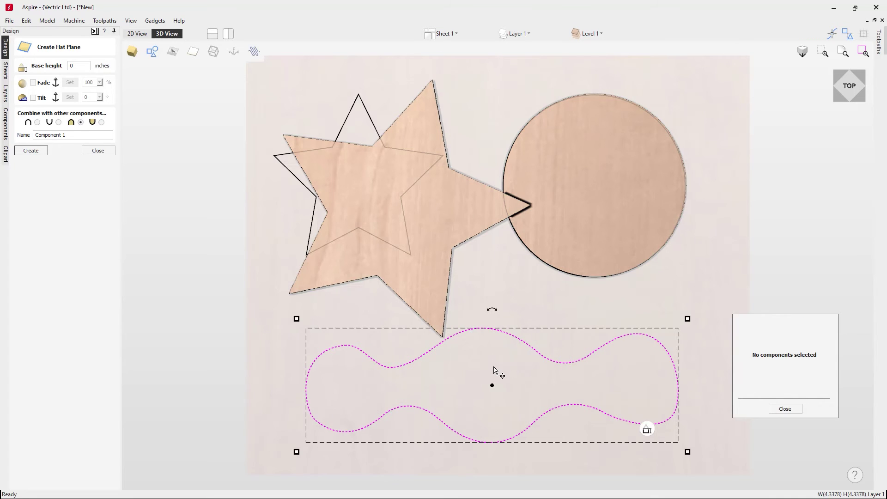
drag(497, 370, 556, 239)
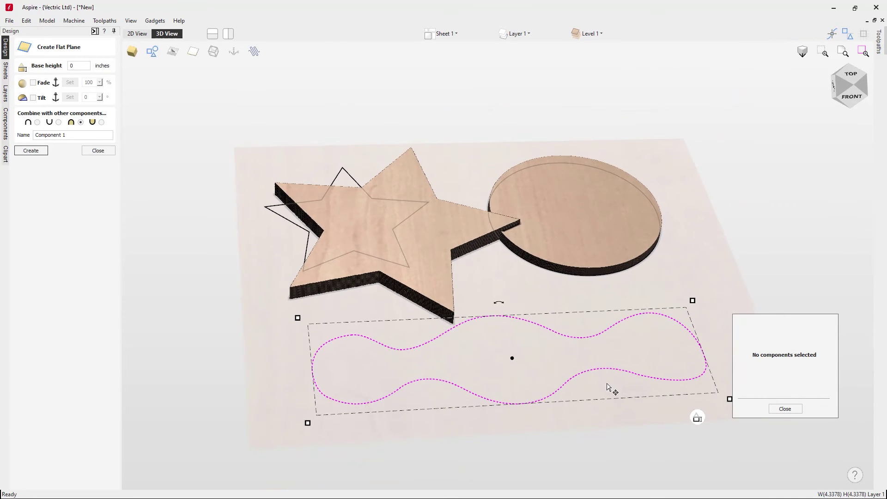
mouse_move(697, 417)
mouse_down()
mouse_move(697, 400)
mouse_move(696, 417)
mouse_up()
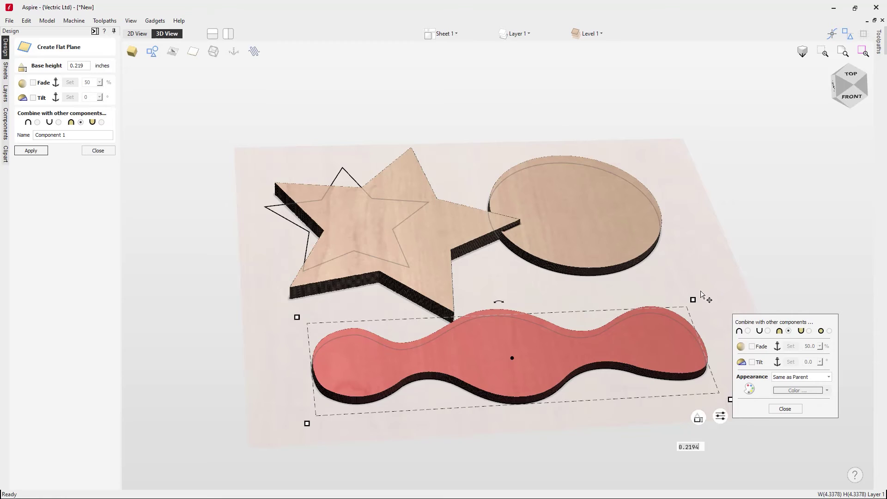
click(98, 151)
Examine the components listed under Level 1 in the component tree and the level list
click(6, 122)
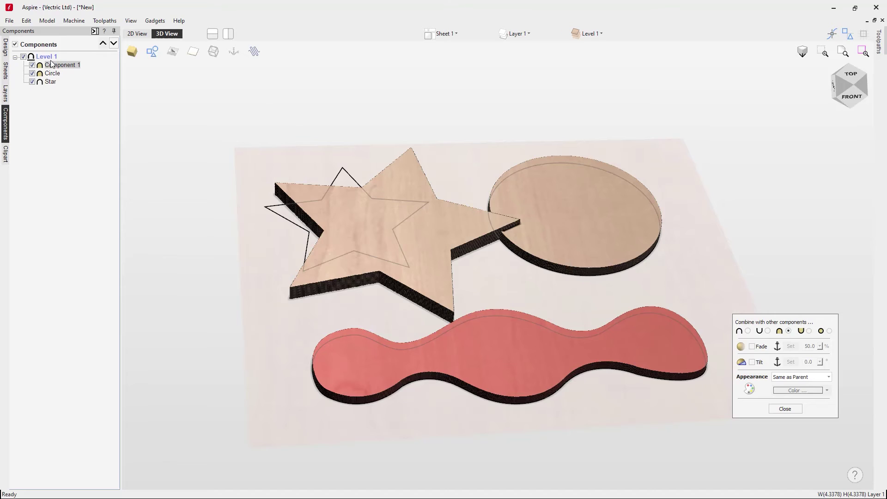
click(598, 34)
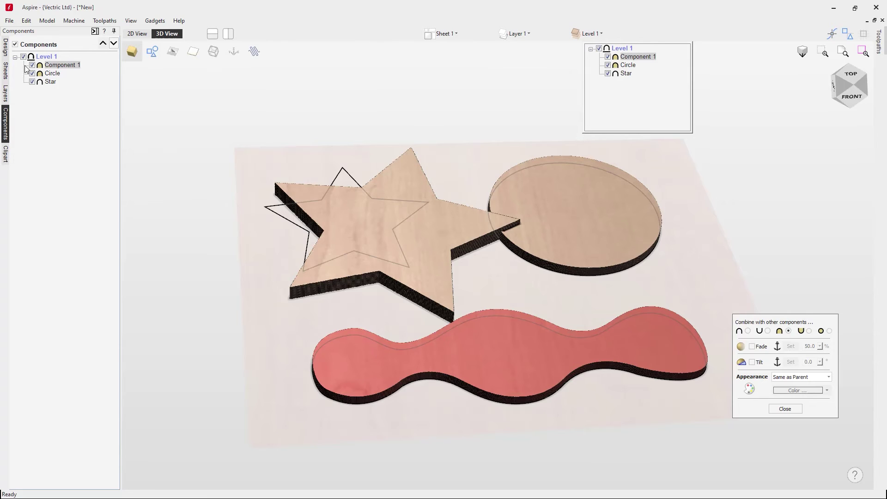
click(5, 46)
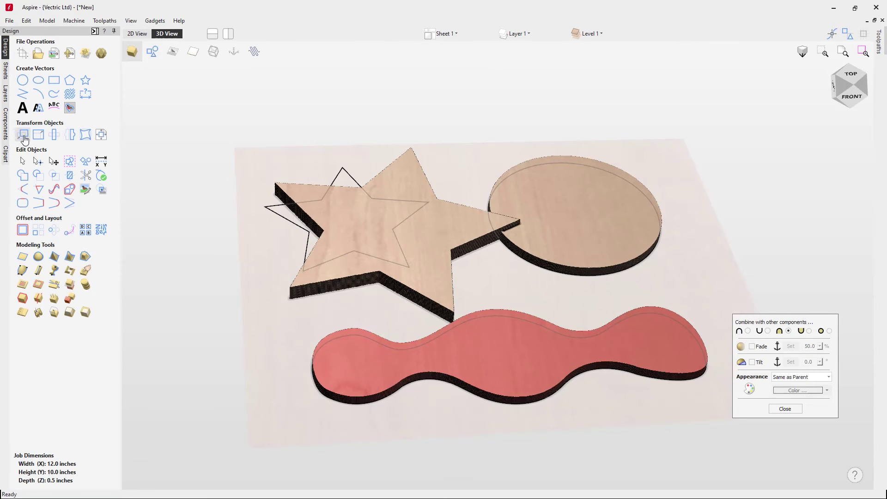
Delete the wavy outline vector and move the wavy flat component slightly, leaving it ready for transforming
click(613, 320)
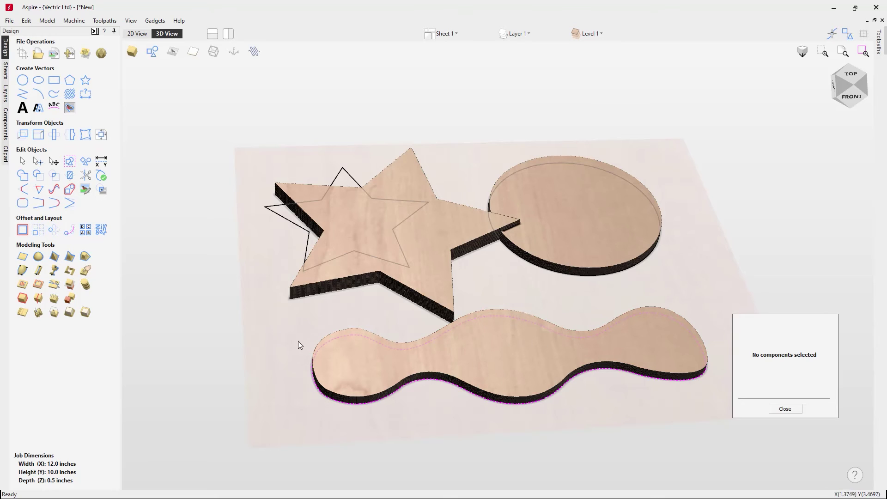
click(540, 355)
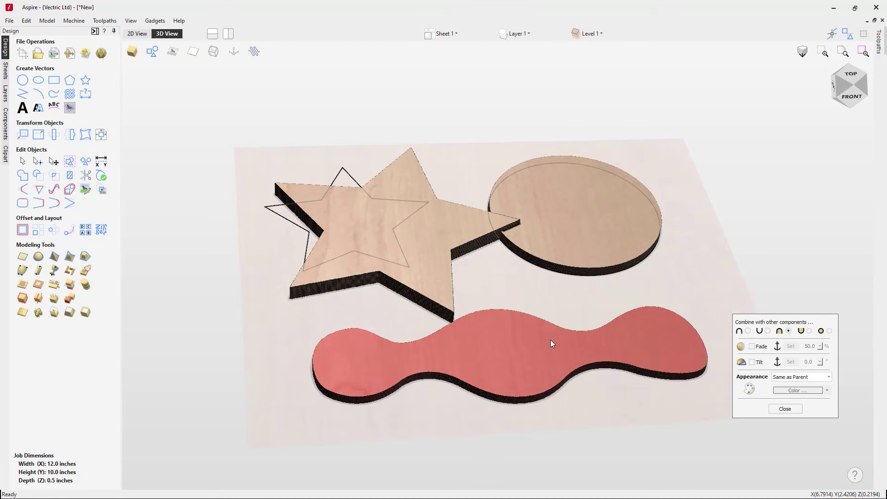
drag(515, 305, 524, 356)
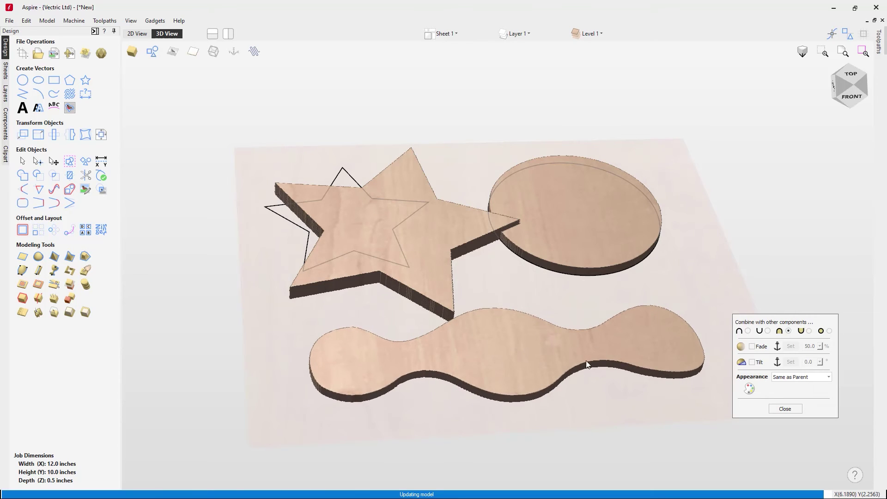
click(573, 377)
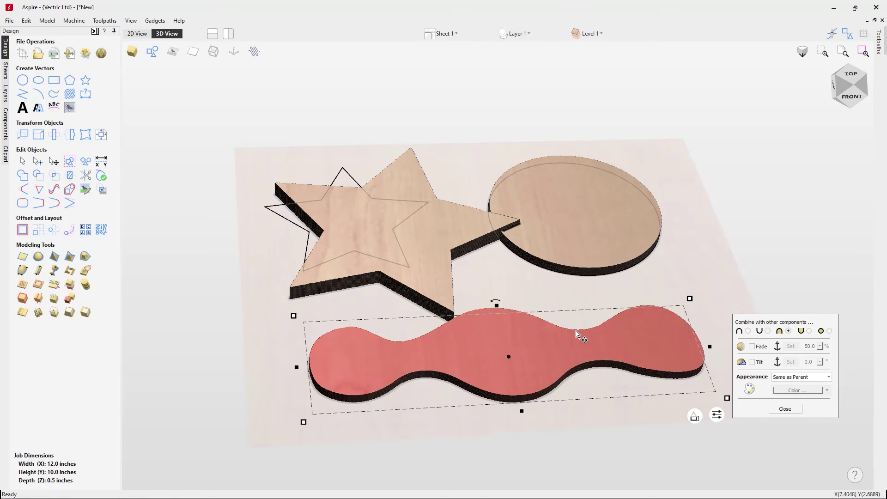
Node edit the wavy component's outline, pulling two upper-edge nodes outward and stretching the right lobe's curve handle
key(n)
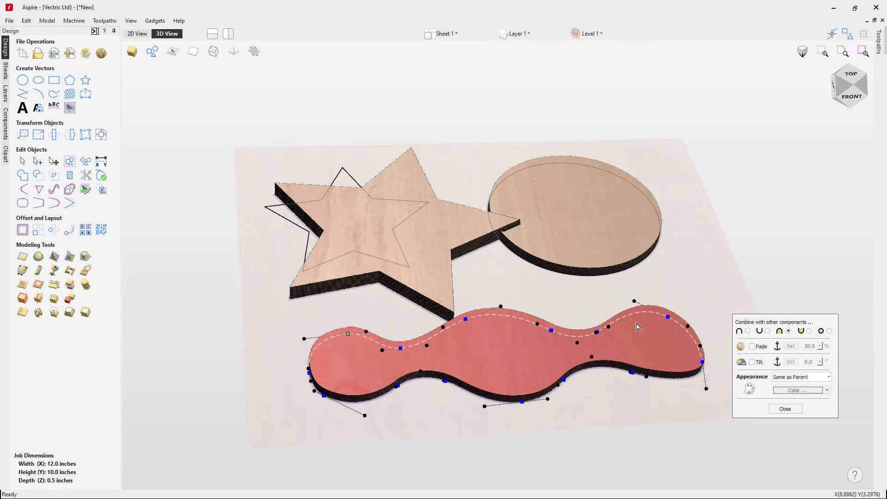
drag(551, 329, 556, 300)
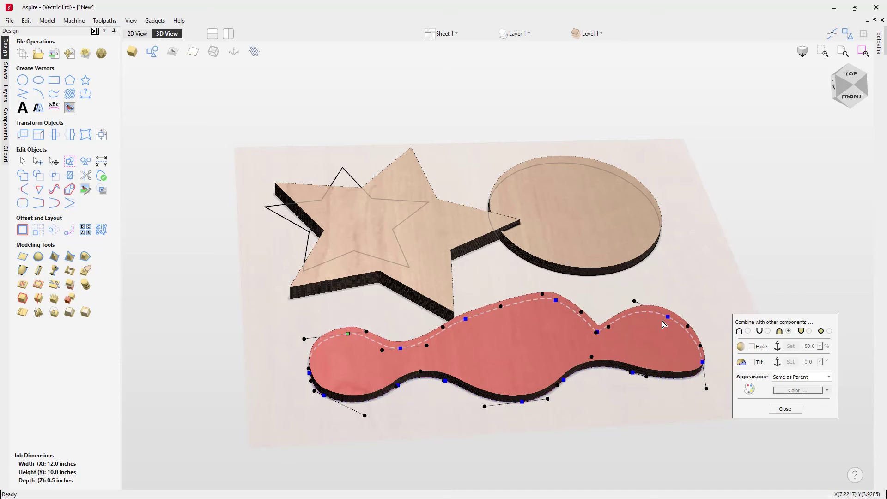
drag(668, 316, 608, 283)
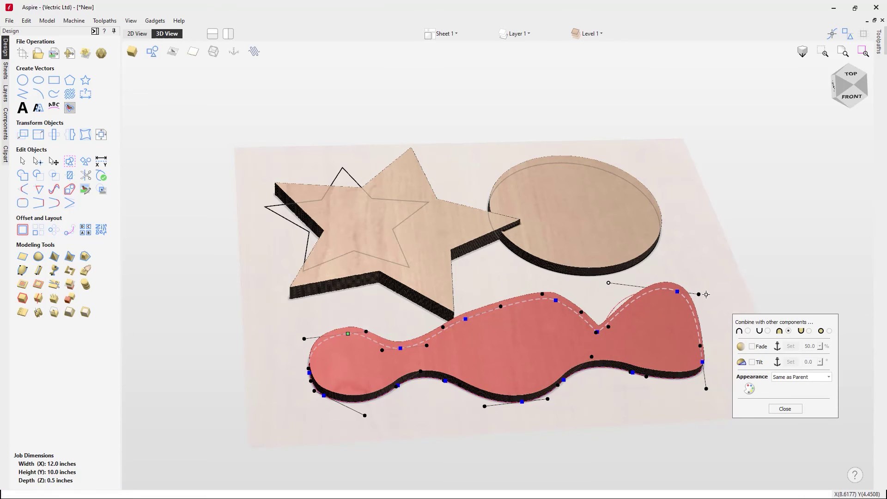
drag(699, 295, 728, 299)
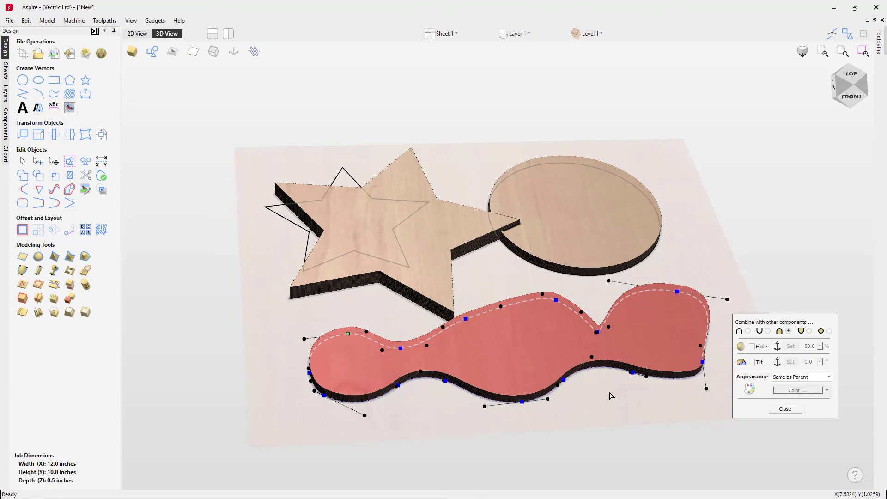
drag(611, 396, 672, 485)
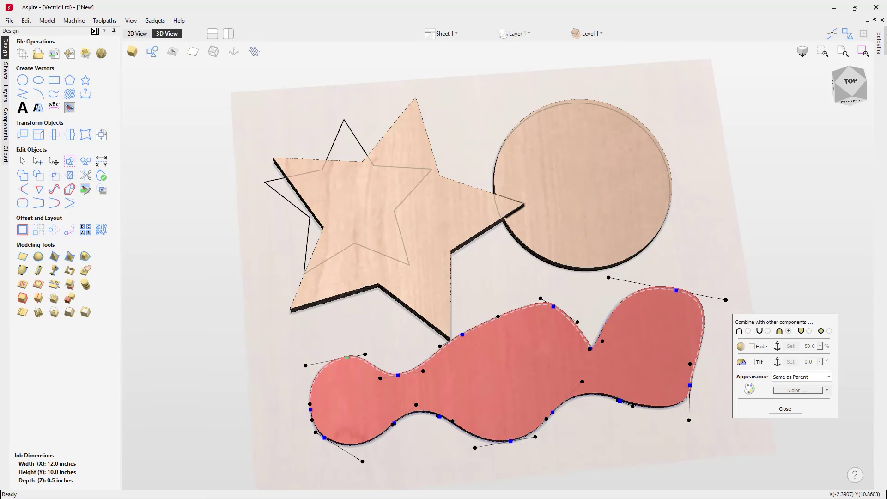
Select all vectors and components in the job and delete them
click(272, 330)
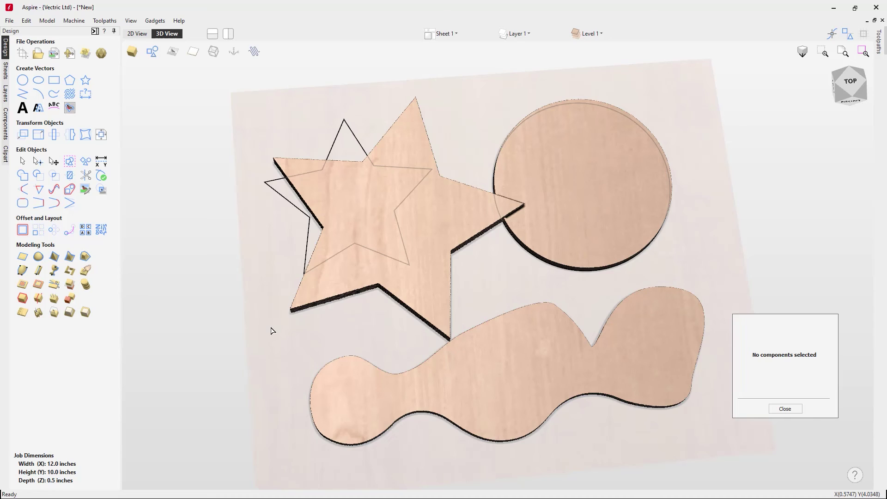
key(ctrl+a)
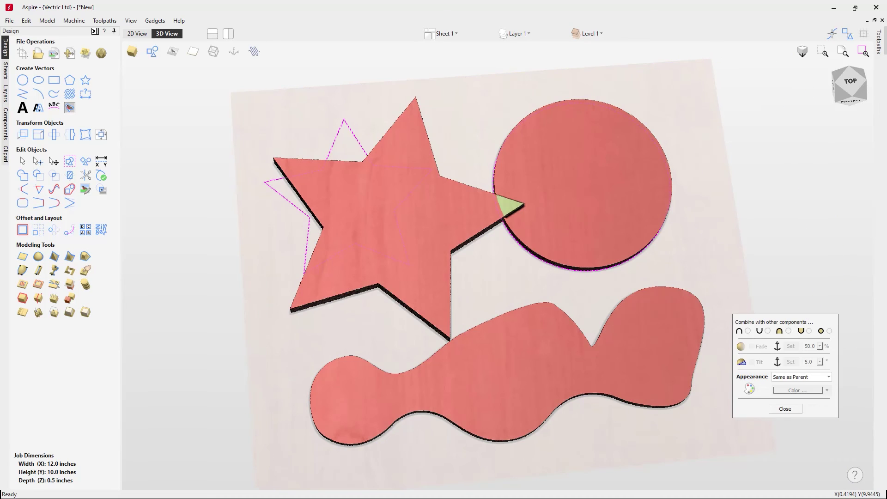
key(Delete)
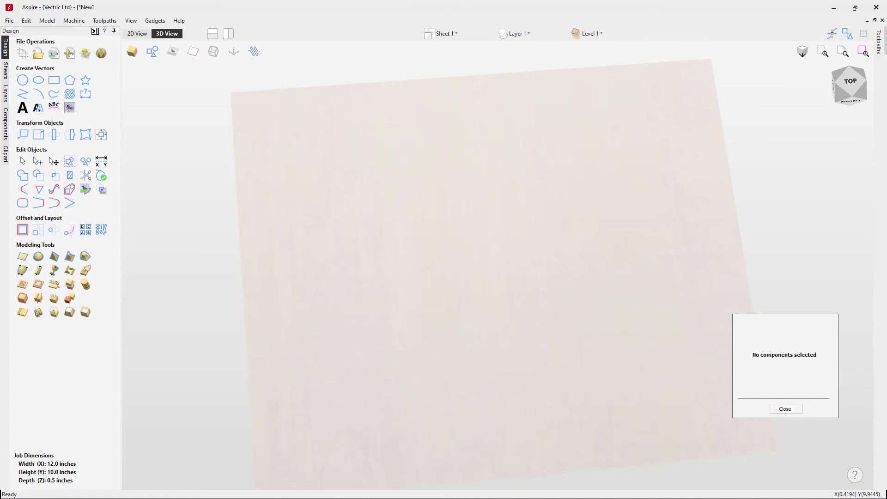
Create a zero plane component covering the whole job and make the Zero Plane layer visible in the 2D view
click(850, 82)
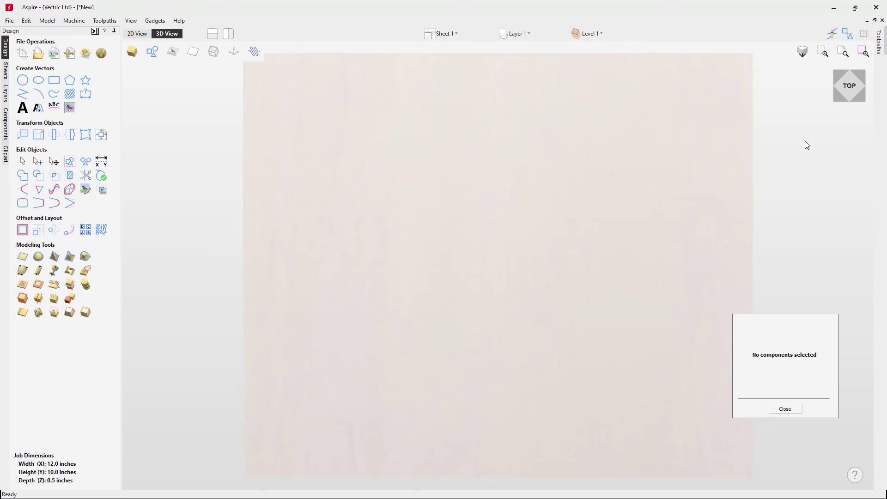
shift+click(23, 257)
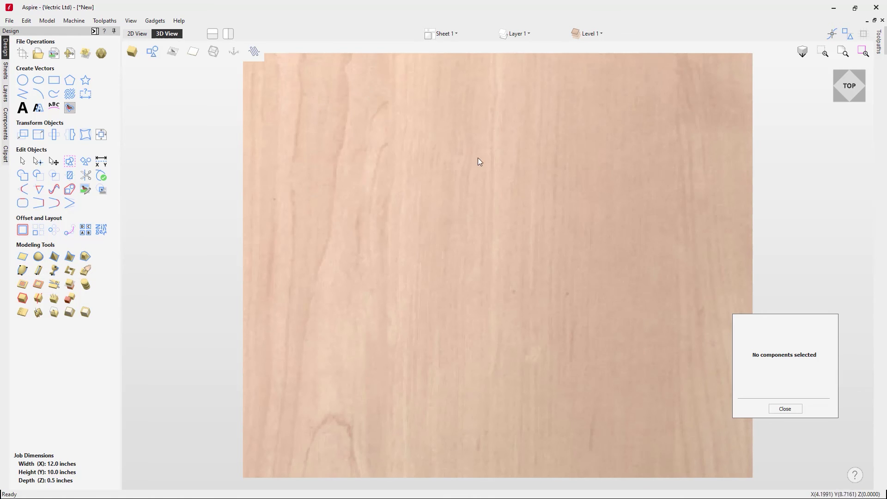
drag(498, 370, 511, 302)
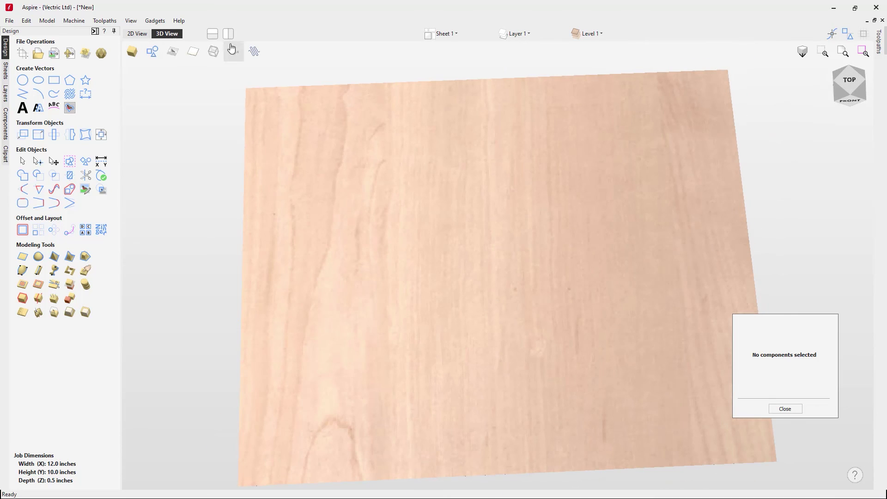
click(137, 34)
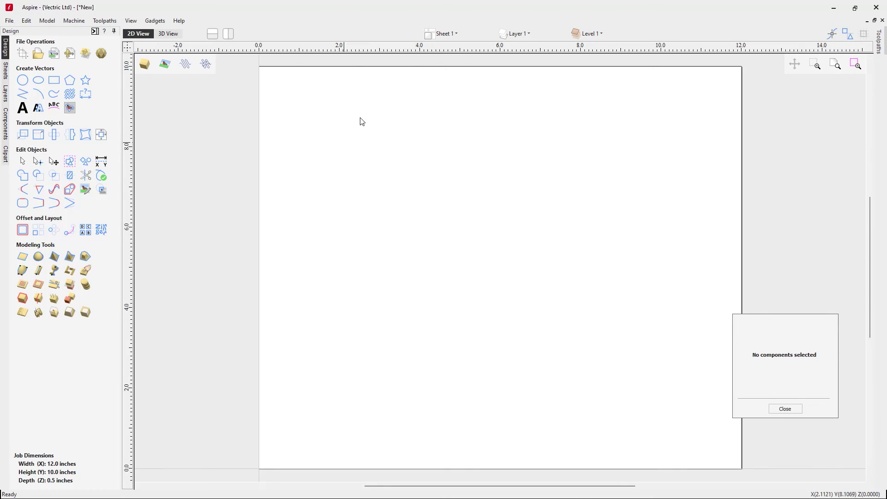
click(520, 34)
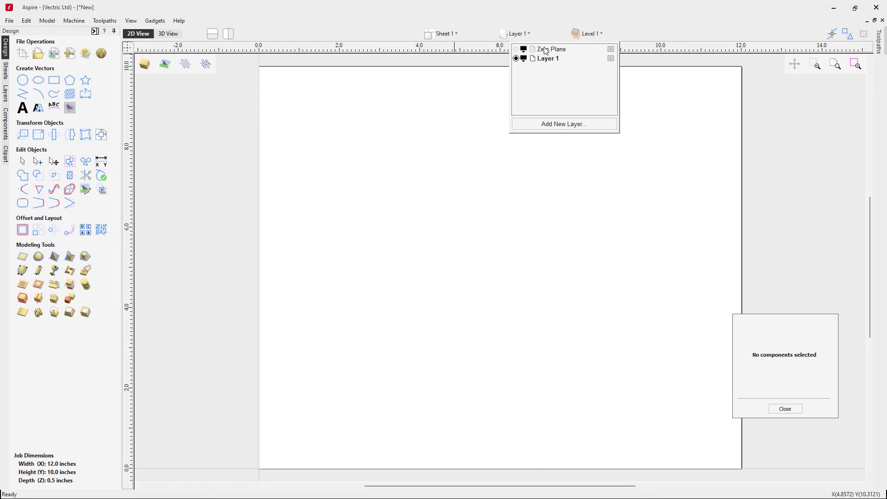
click(517, 50)
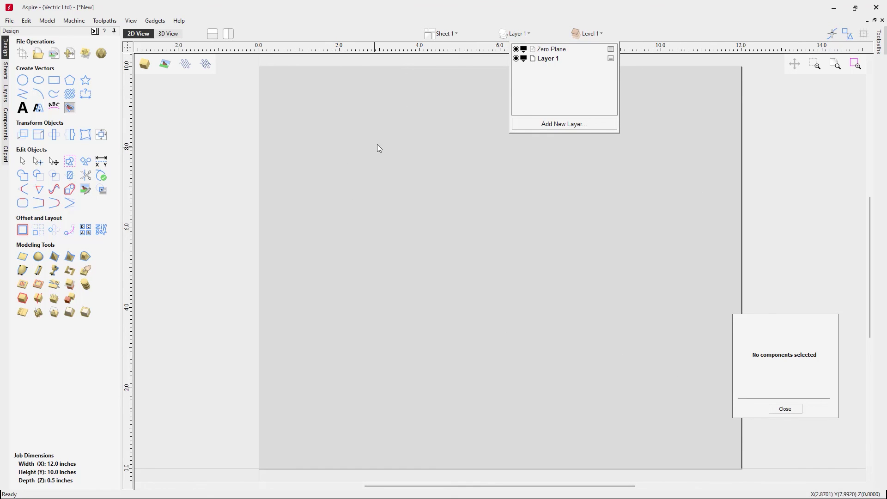
Hide the Zero Plane layer and draw an ellipse 8.7 inches wide and 5.2 inches high around the job's centre in the 3D view
click(517, 49)
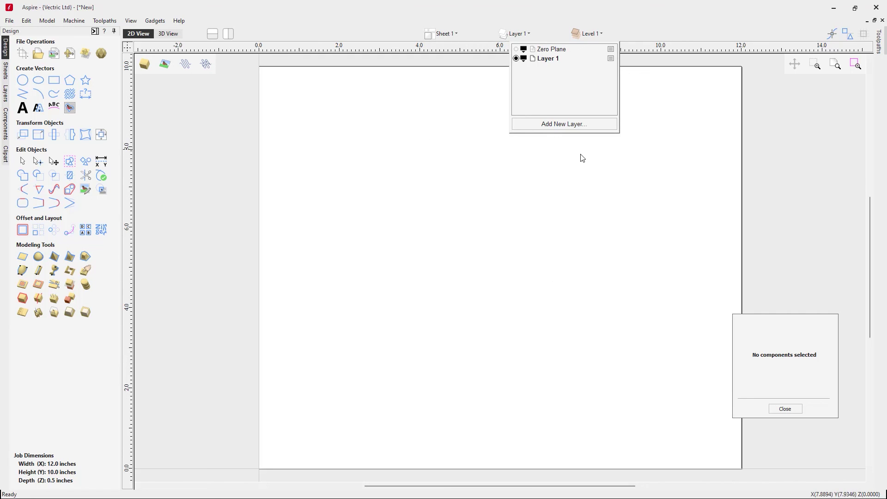
click(179, 37)
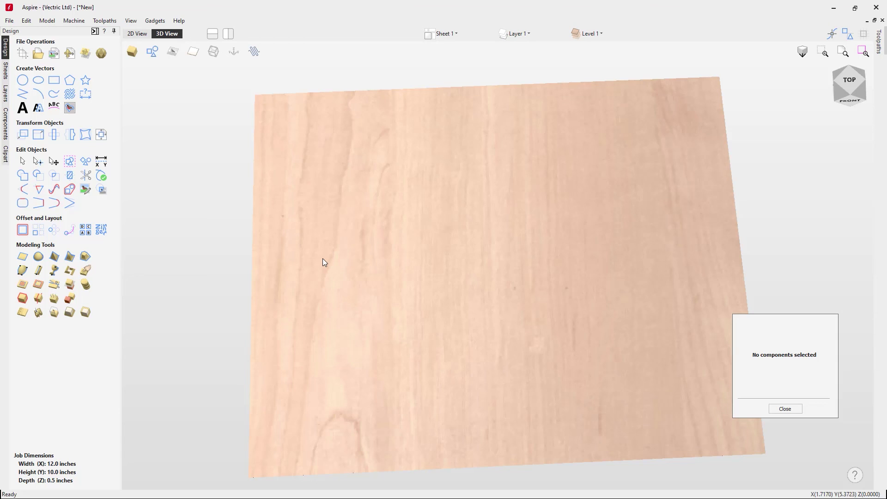
click(38, 80)
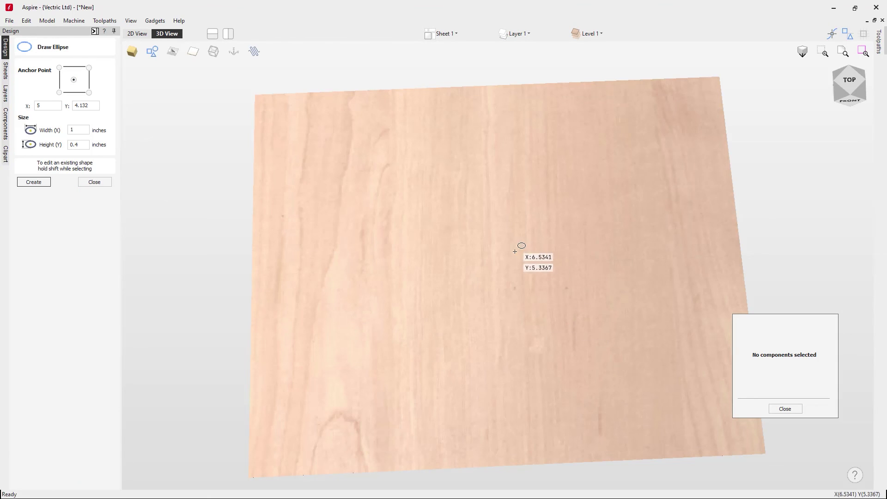
drag(498, 255, 683, 351)
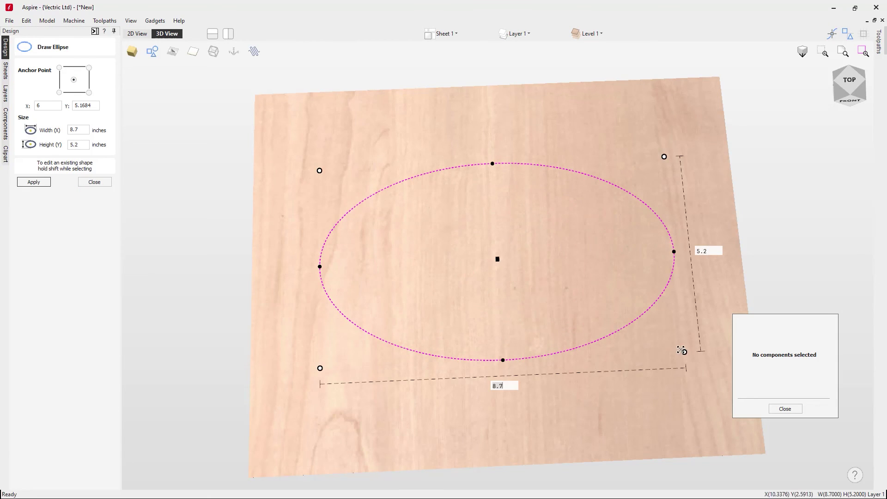
click(95, 181)
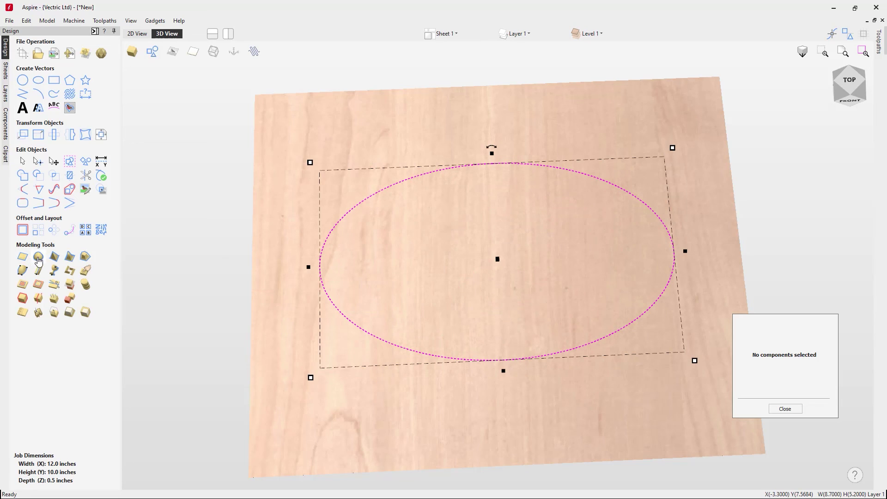
Create a dished round shape component from the ellipse with a profile angle of about -34.7° and deselect it
click(37, 256)
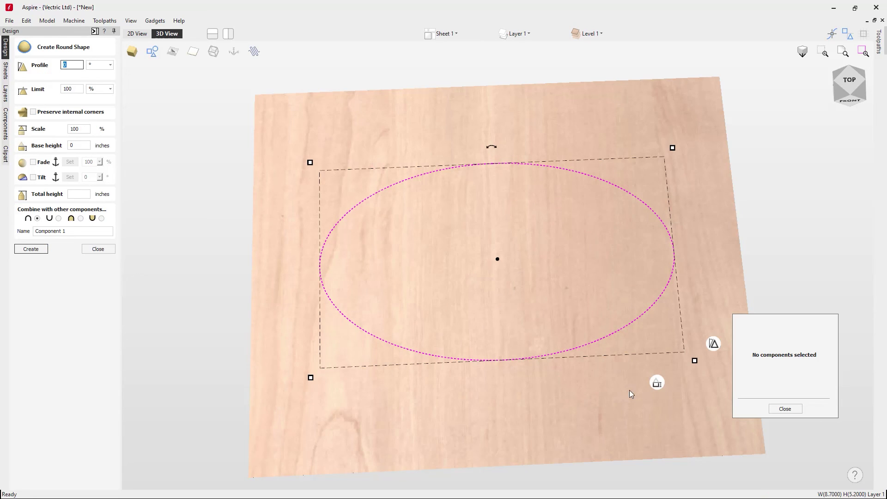
click(714, 344)
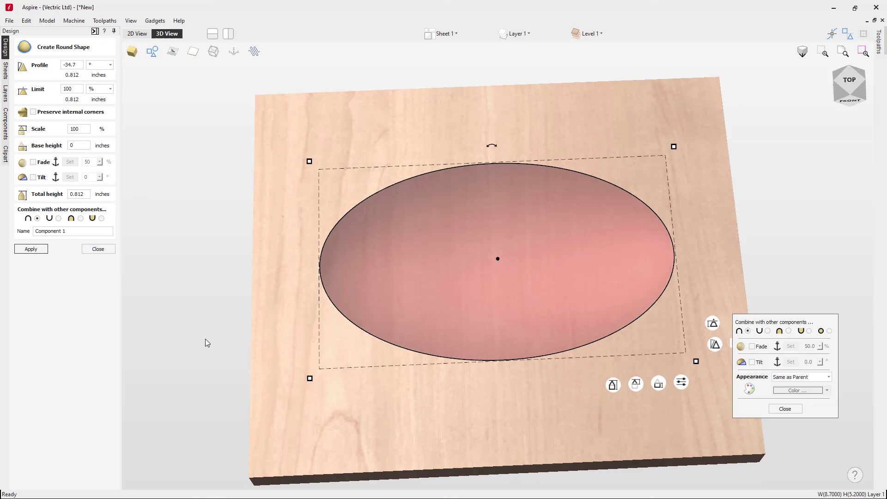
click(98, 249)
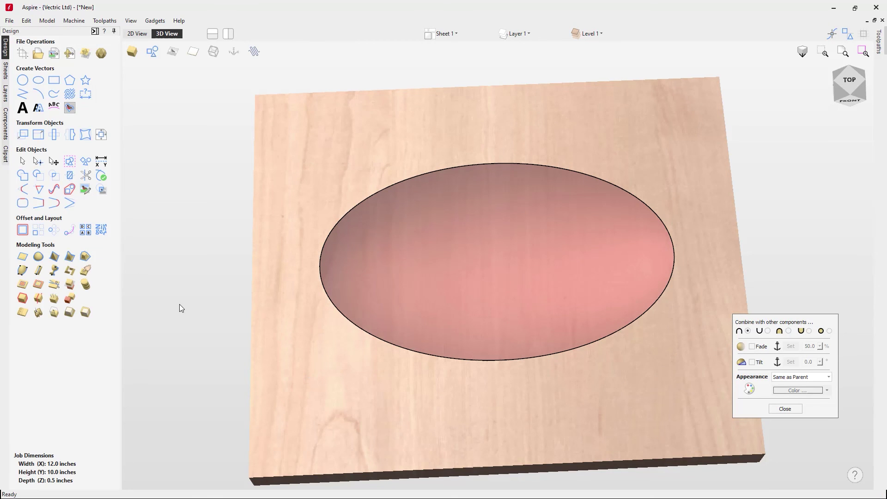
click(224, 343)
drag(209, 346, 160, 401)
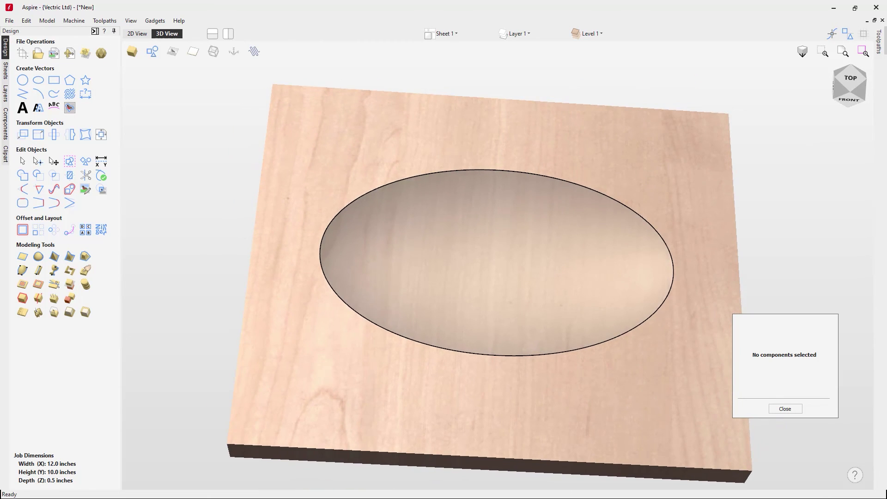